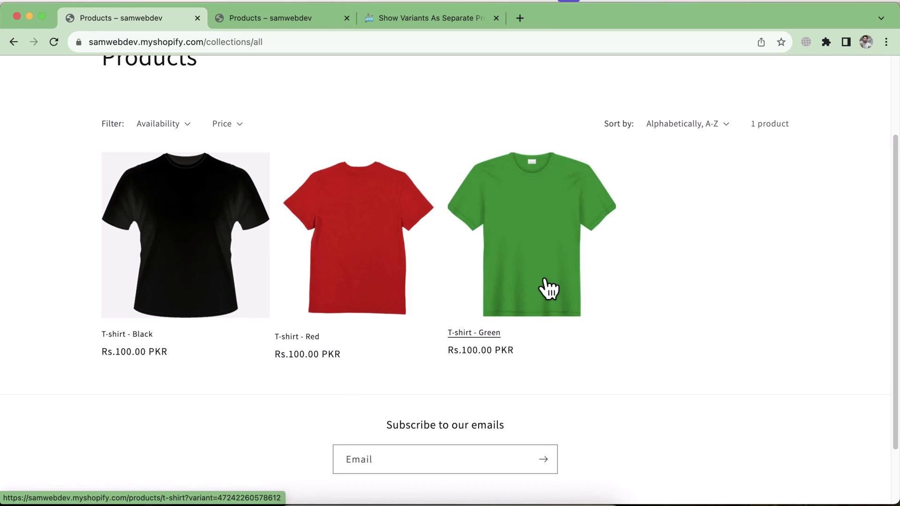
Open the red T-shirt's product page, showing the Red, Medium variant at Rs.100.00 PKR.
scroll(545, 280, "up", 3)
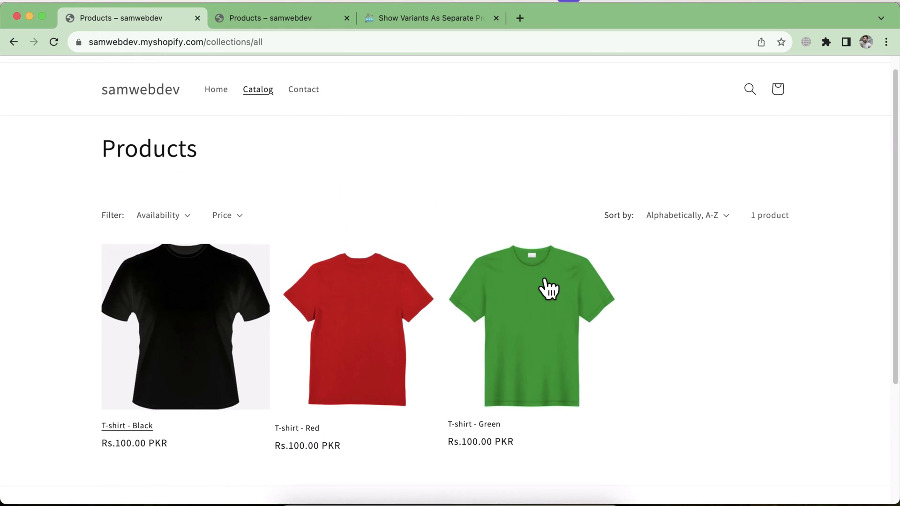
scroll(379, 309, "down", 1)
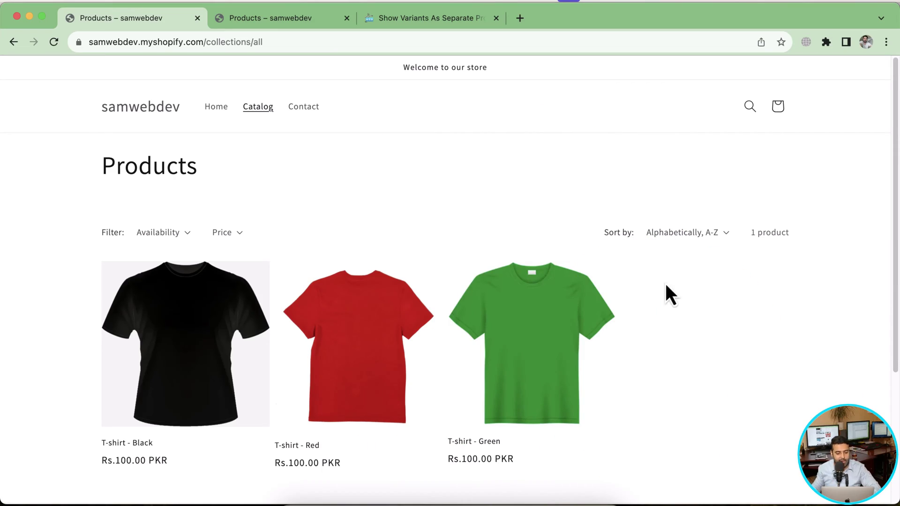
scroll(689, 179, "down", 2)
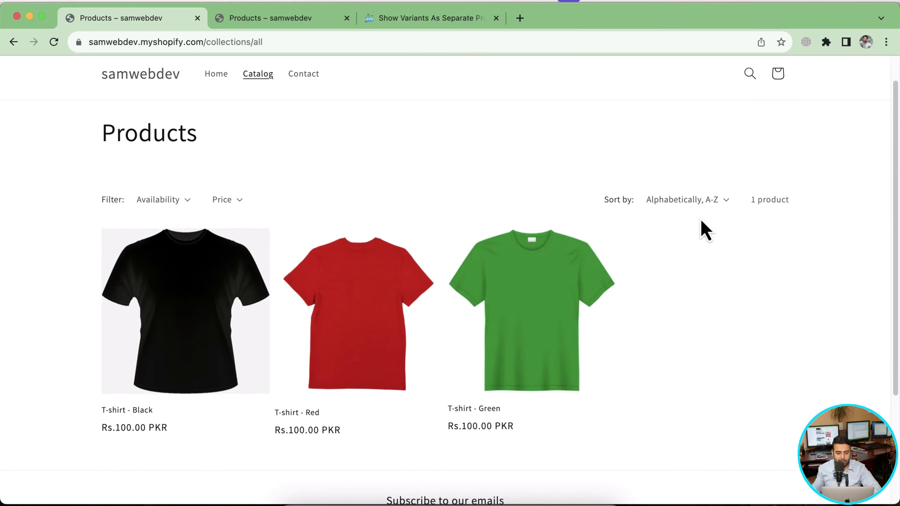
scroll(700, 219, "down", 4)
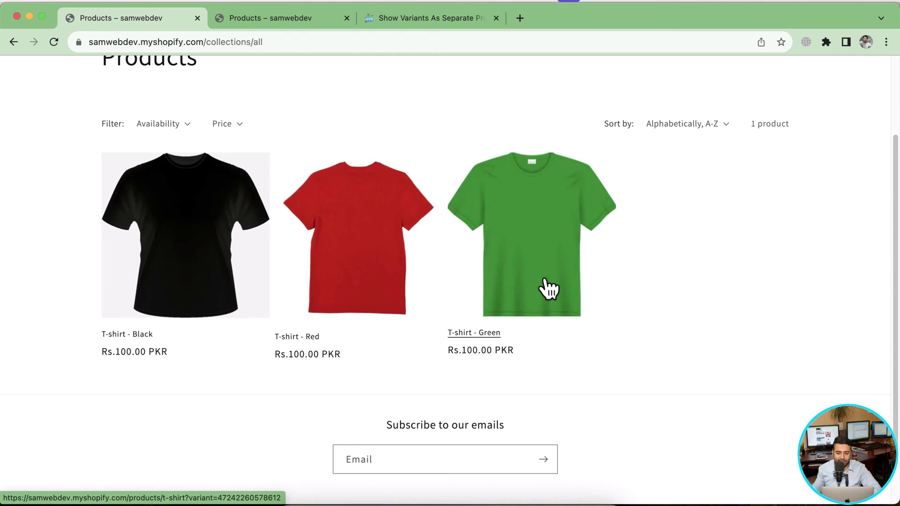
scroll(548, 287, "up", 3)
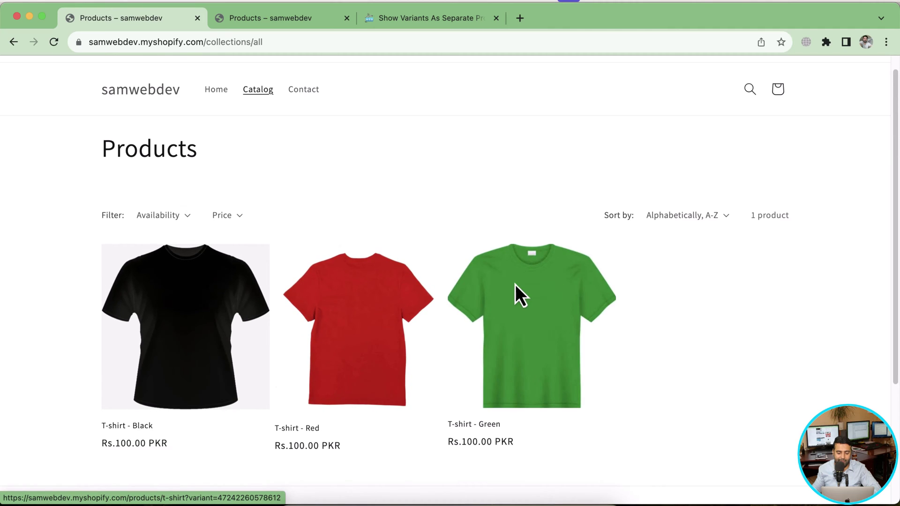
scroll(383, 308, "down", 1)
left_click(372, 318)
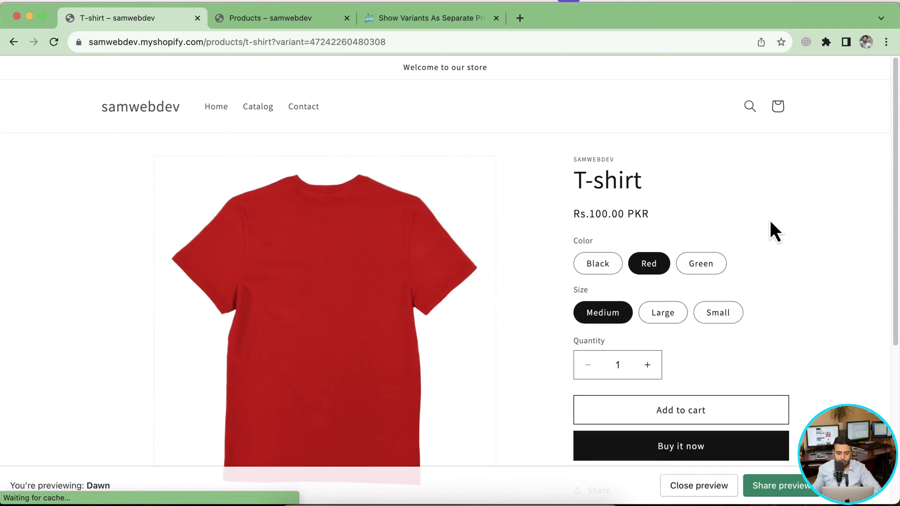
scroll(771, 222, "down", 2)
scroll(771, 223, "down", 4)
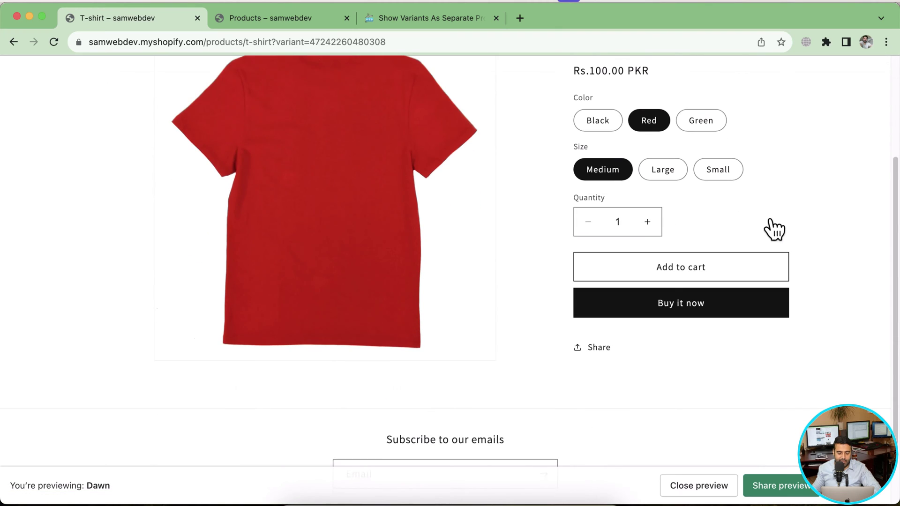
scroll(770, 222, "up", 4)
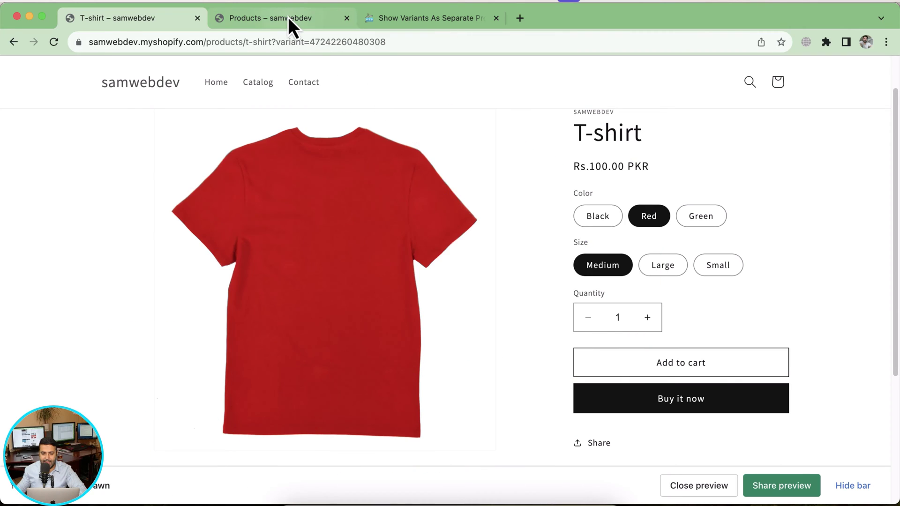
Browse the other collection page's separate Medium, Large and Small T-shirt cards, then bring up the variants tutorial.
left_click(290, 21)
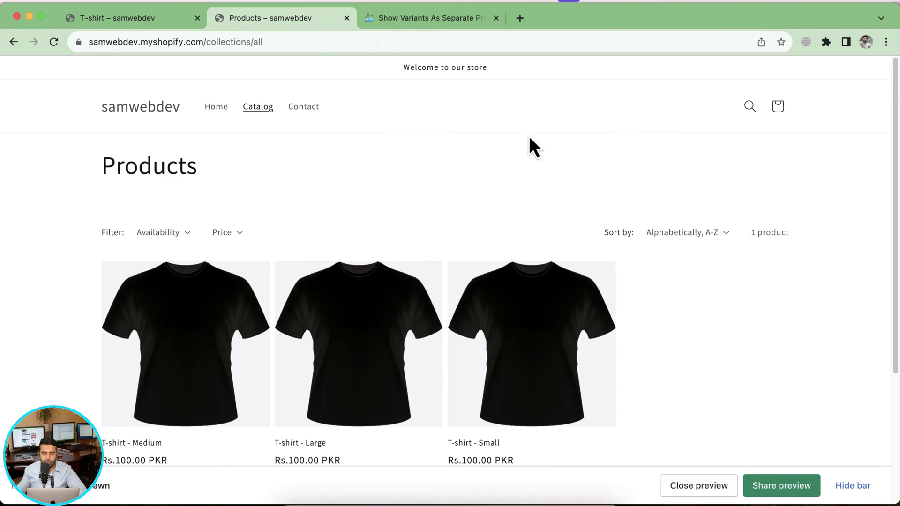
scroll(637, 189, "down", 1)
scroll(636, 189, "down", 1)
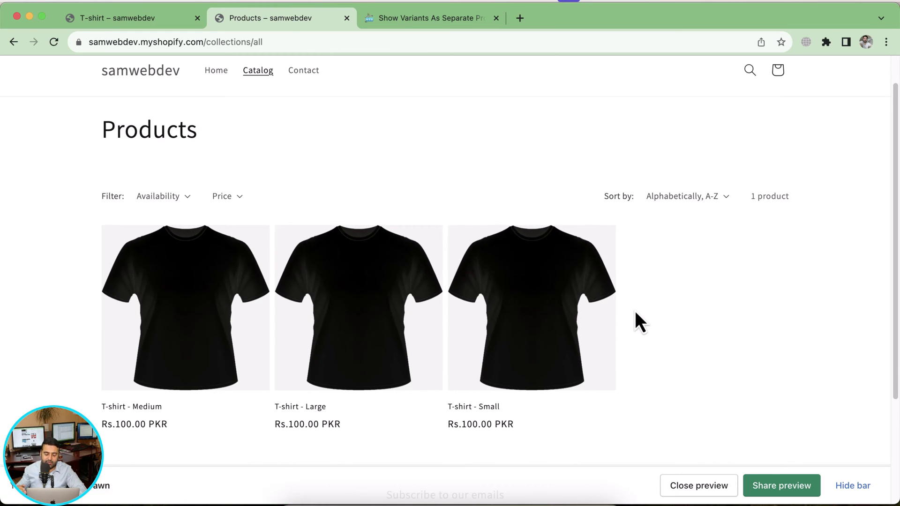
scroll(635, 311, "down", 1)
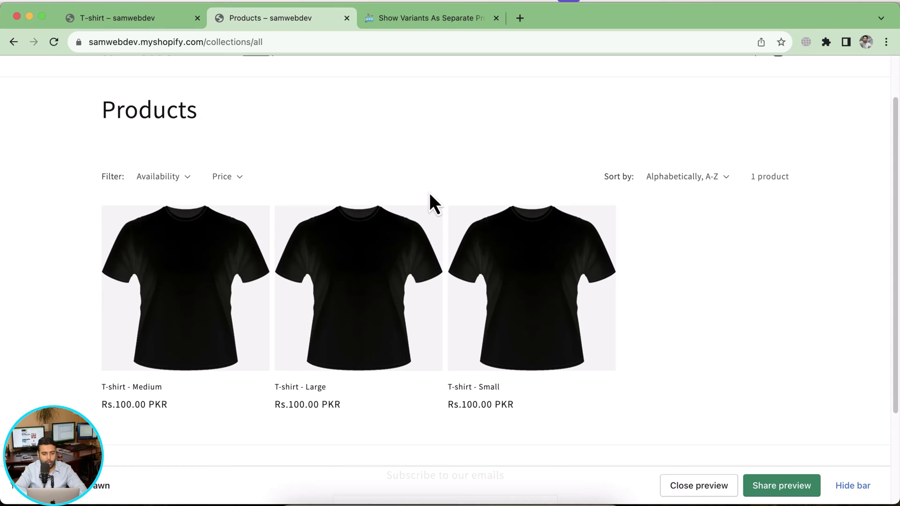
left_click(439, 23)
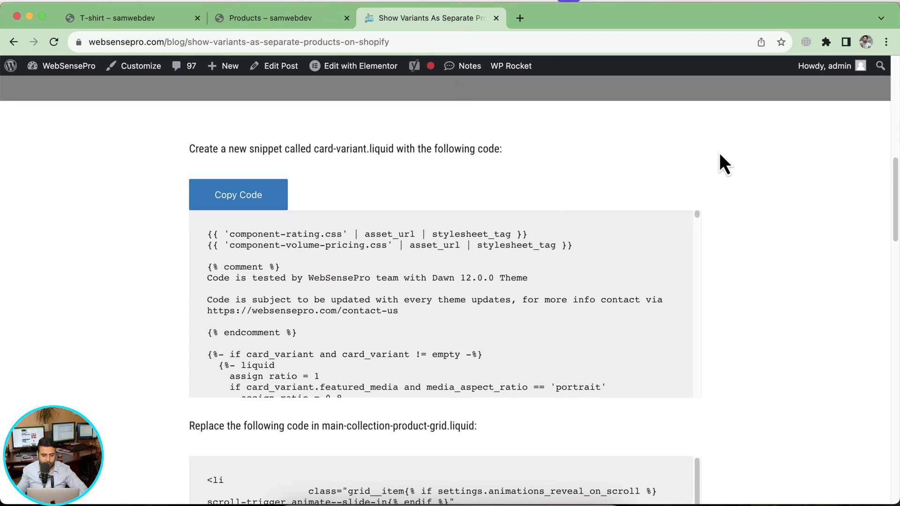
Review the tutorial's card-variant.liquid snippet steps and return to the store tab.
scroll(720, 156, "down", 9)
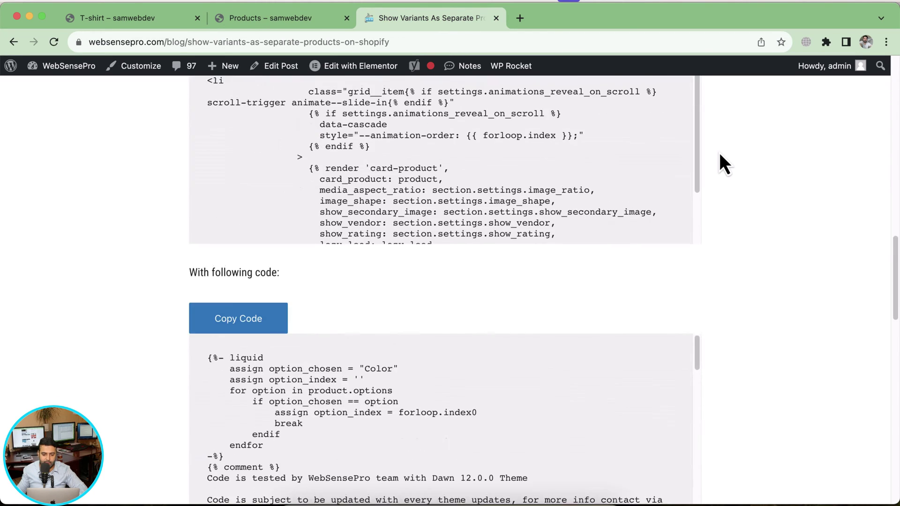
scroll(720, 154, "up", 10)
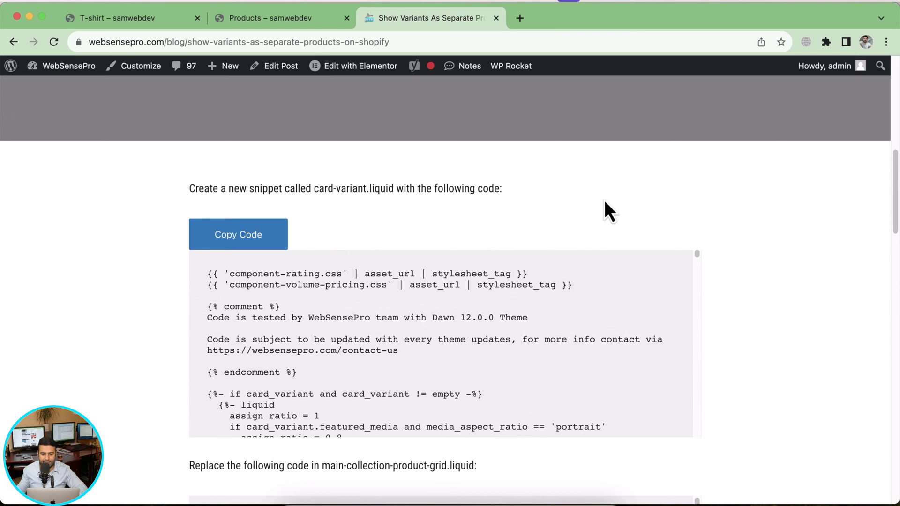
left_click(276, 21)
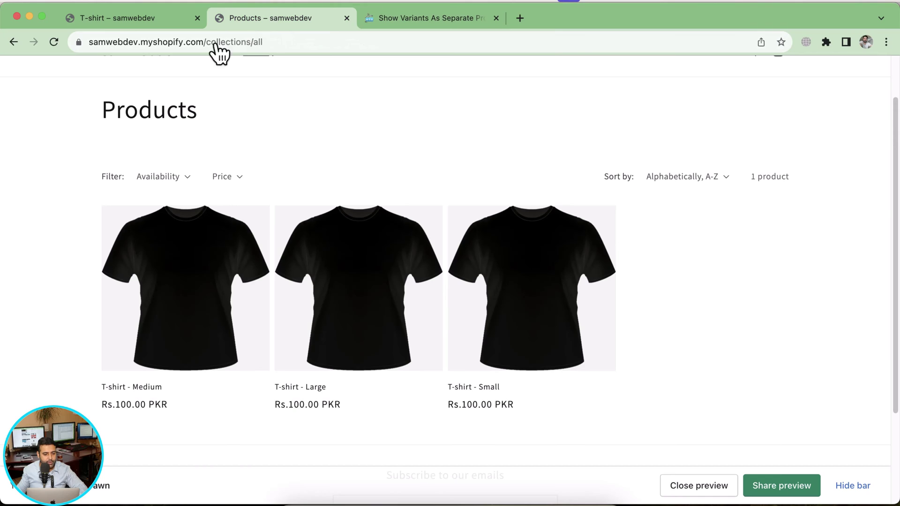
Open the samwebdev store's Shopify admin in a new tab by appending /admin to its domain.
left_click_drag(207, 43, 89, 43)
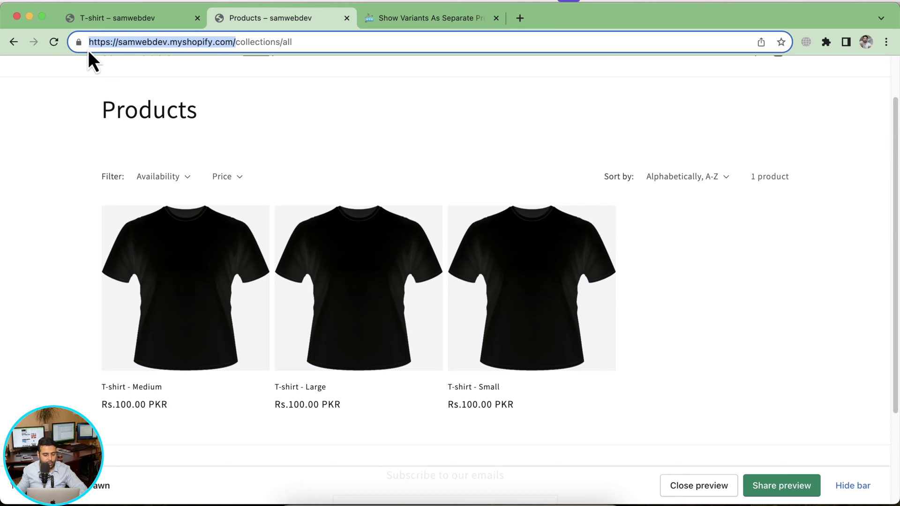
key("super+c")
key("super+t")
key("super+v")
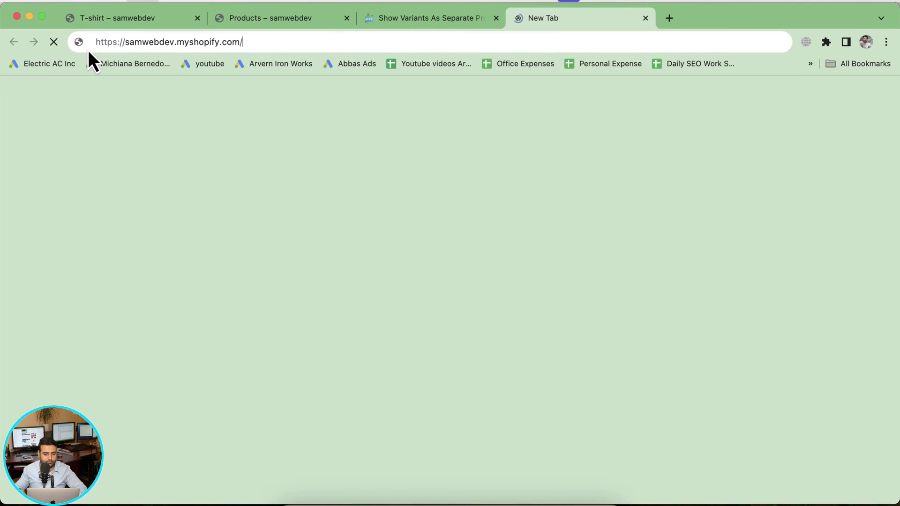
type("adm")
key("Return")
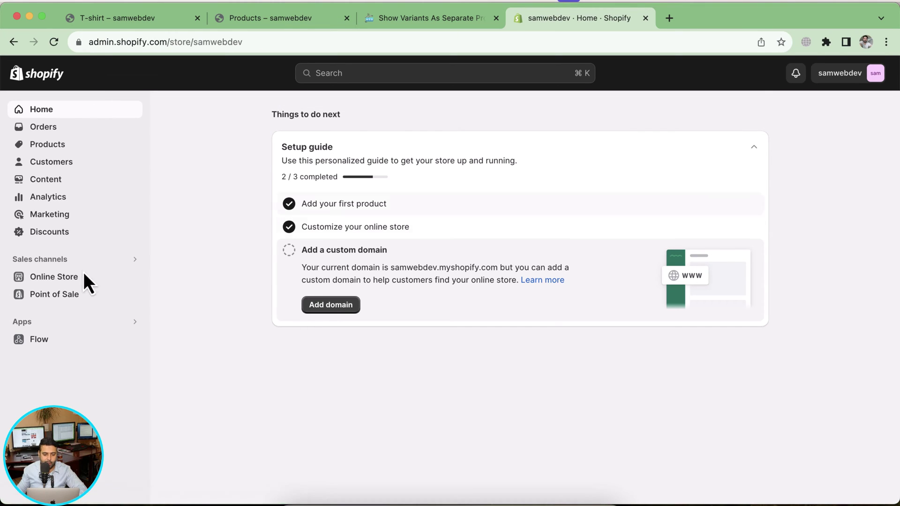
Add Dawn 12.0.0 from Popular free themes to the theme library and start publishing it.
left_click(83, 285)
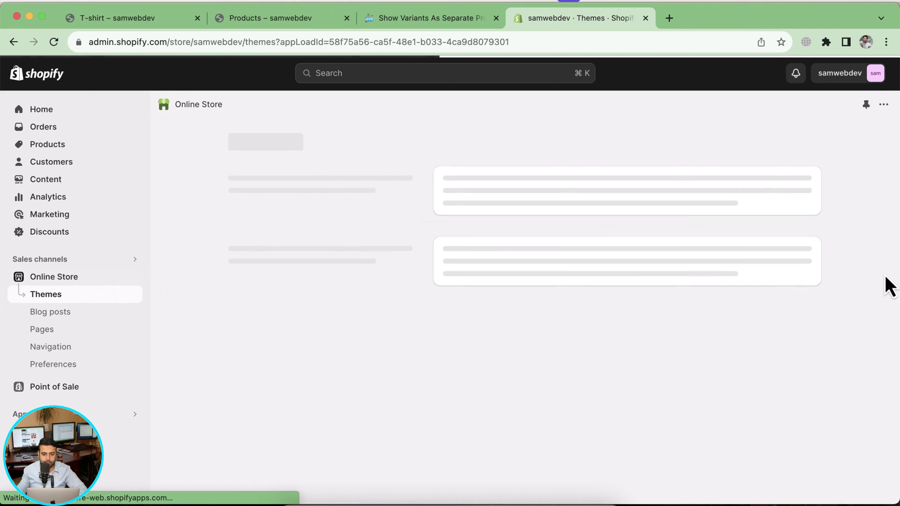
scroll(755, 301, "down", 3)
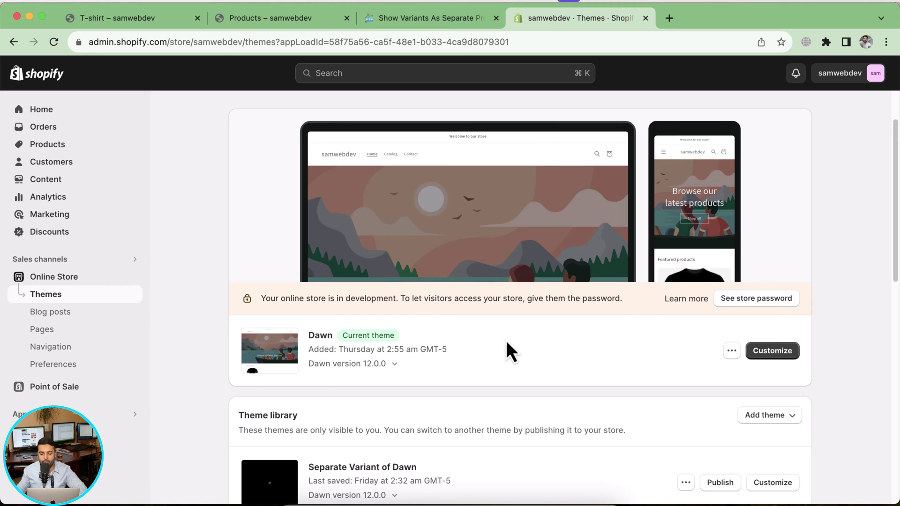
scroll(843, 191, "down", 20)
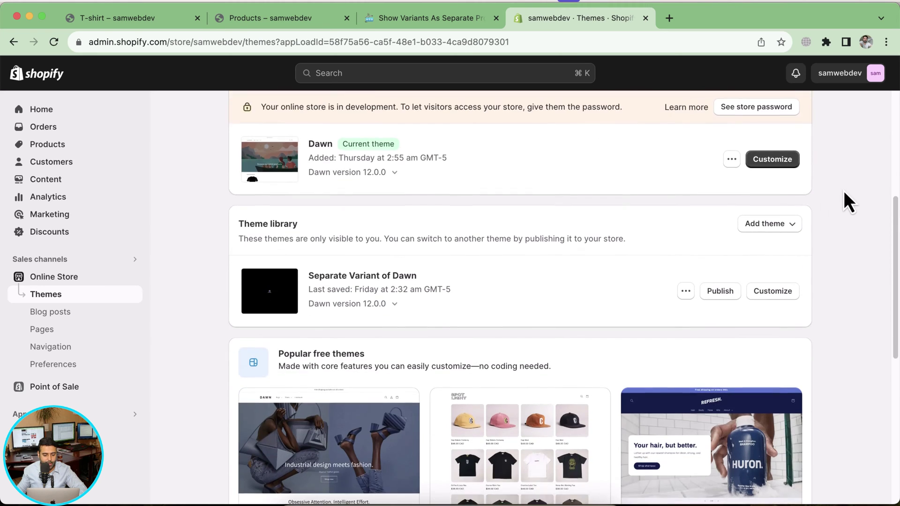
scroll(844, 202, "down", 3)
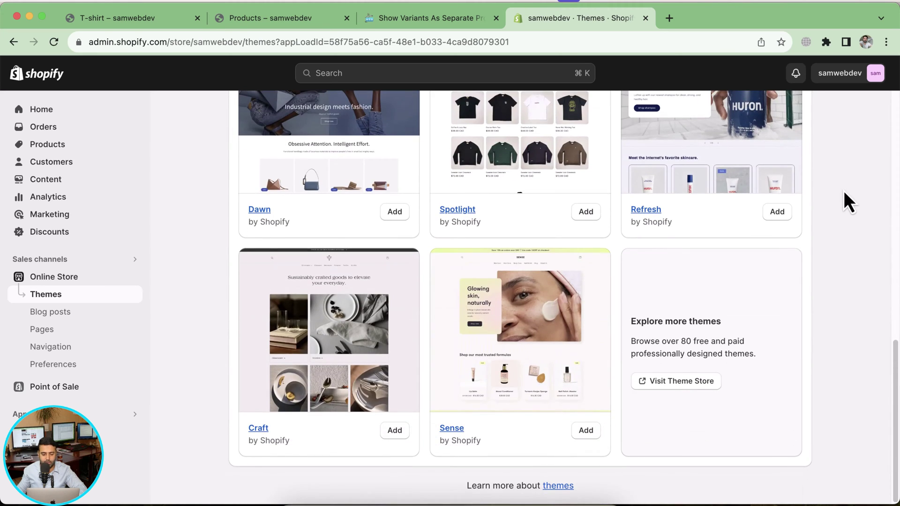
left_click(399, 213)
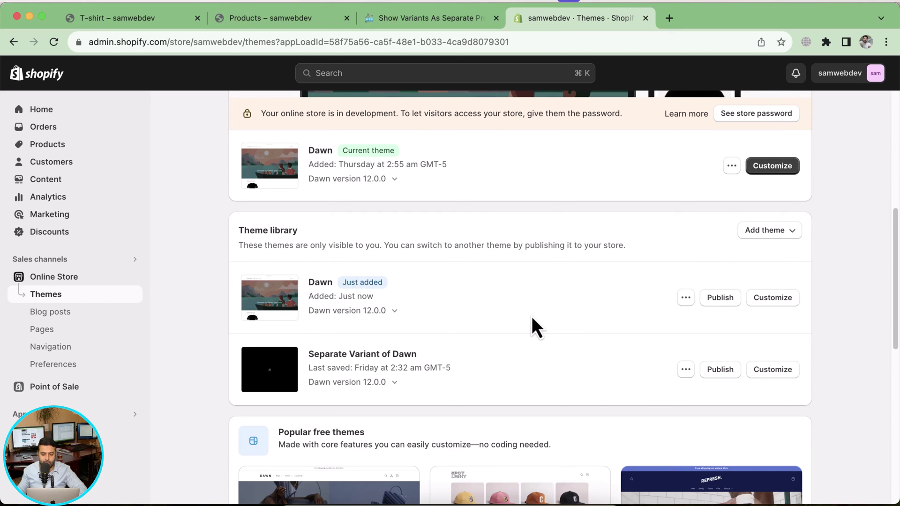
left_click(732, 301)
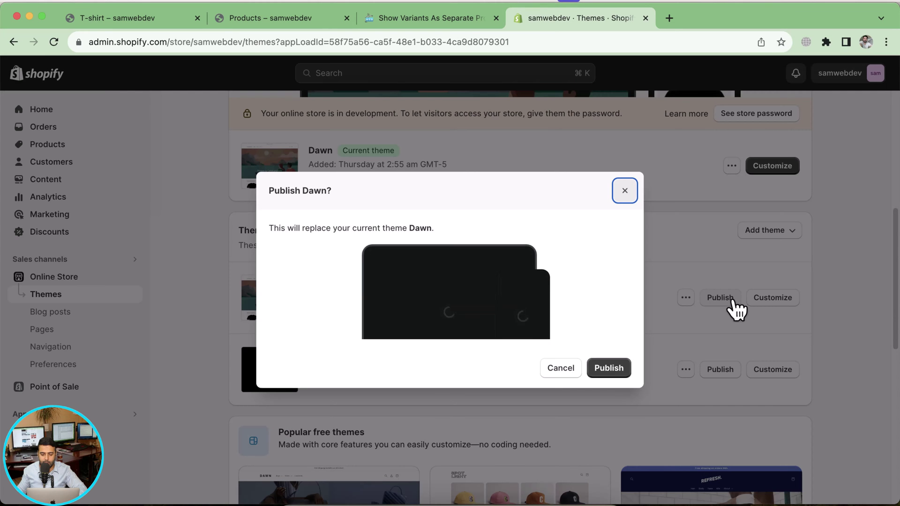
Confirm publishing the new Dawn theme and close the old T-shirt and Products tabs.
left_click(612, 371)
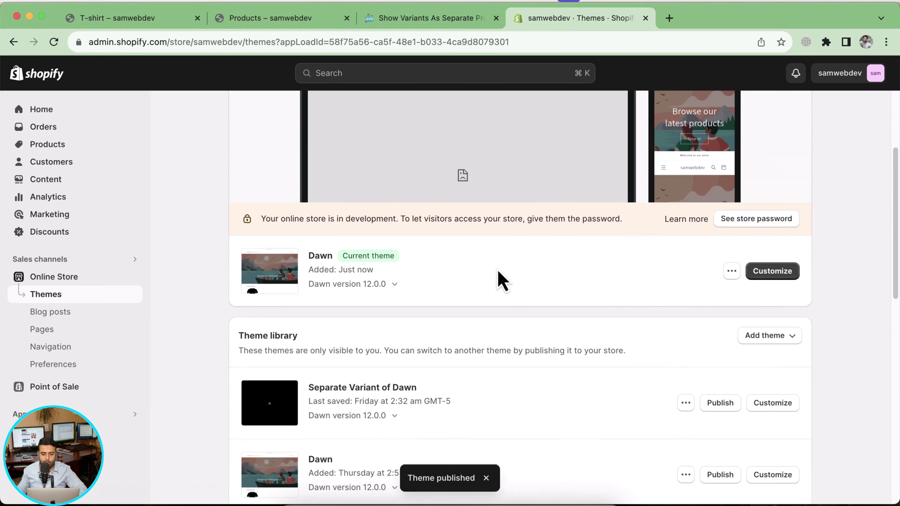
scroll(498, 281, "up", 1)
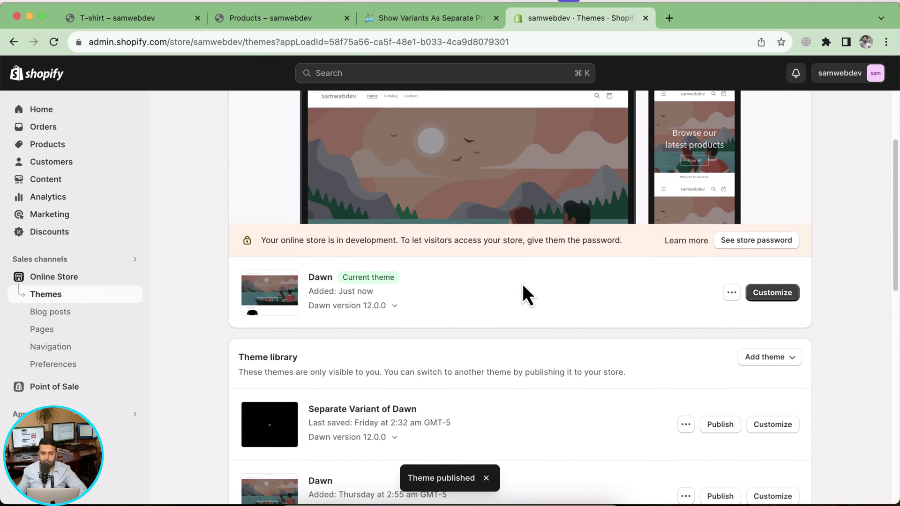
left_click(197, 18)
left_click(197, 18)
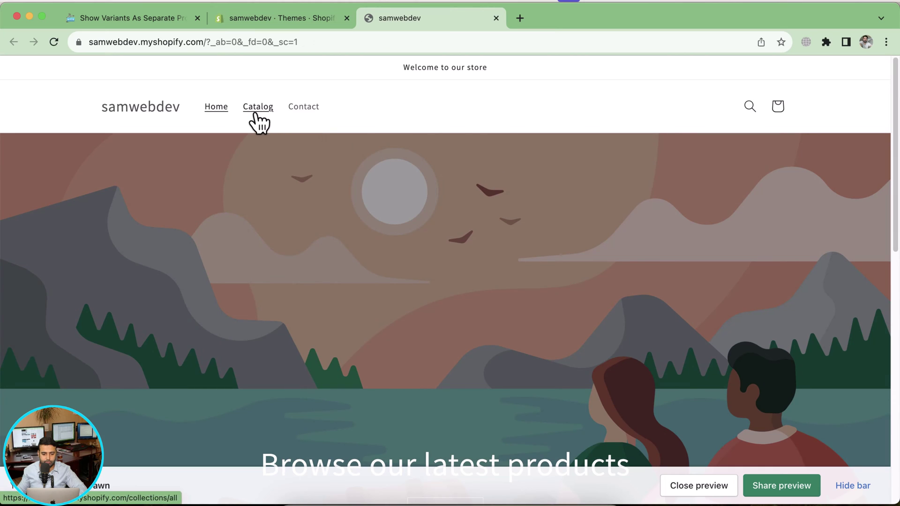
Confirm the catalog shows a single T-shirt card and open its product page at Black, Medium.
left_click(256, 114)
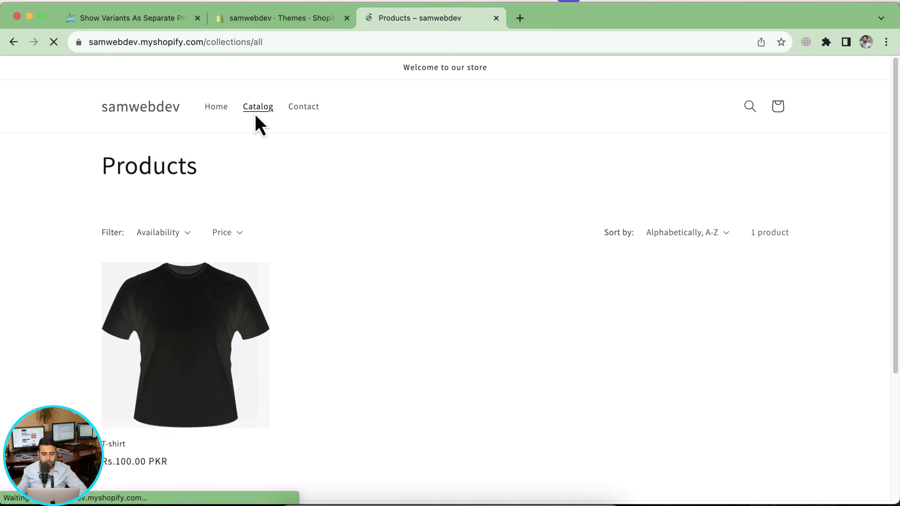
scroll(255, 116, "down", 3)
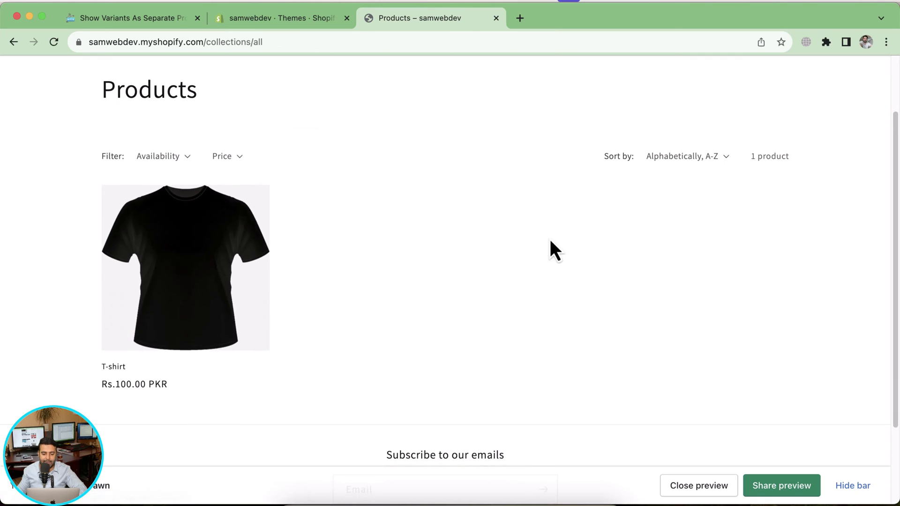
scroll(604, 263, "up", 2)
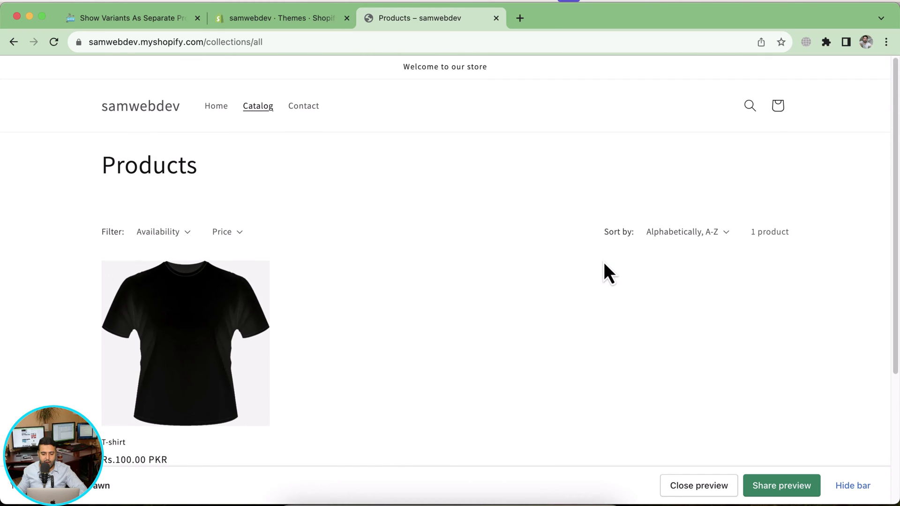
scroll(601, 258, "down", 3)
scroll(563, 208, "down", 2)
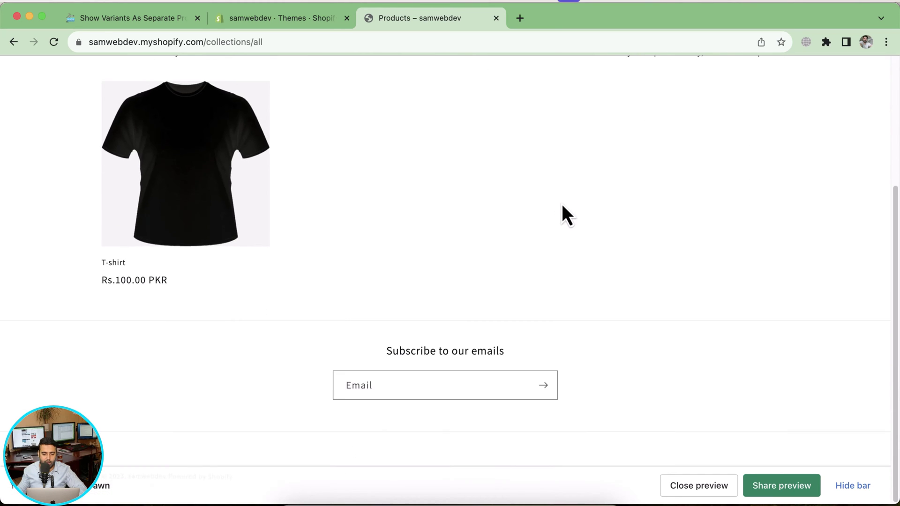
scroll(562, 206, "up", 4)
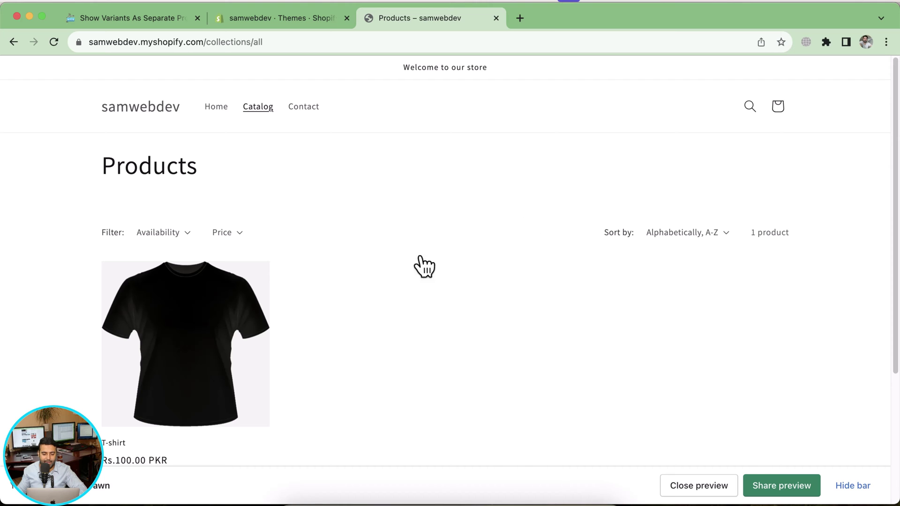
left_click(152, 358)
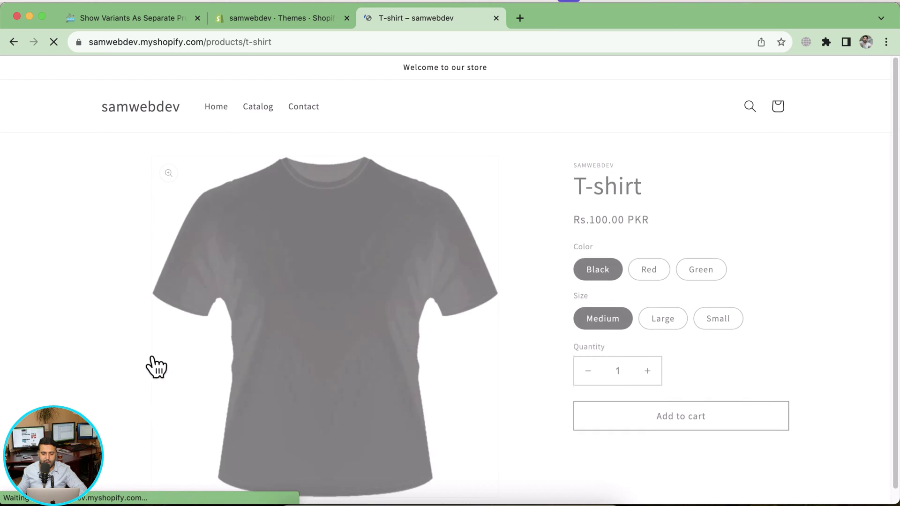
Open the admin Products page in a new tab and select the T-shirt product.
left_click(272, 111)
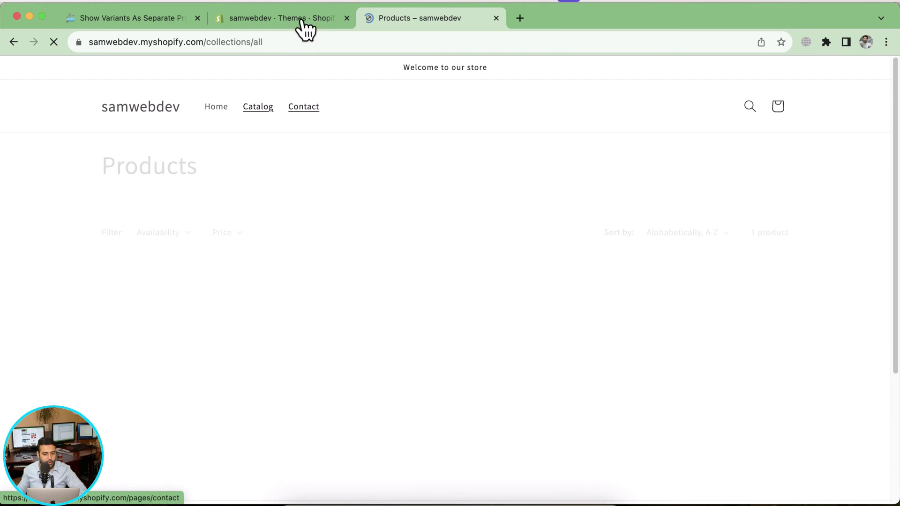
left_click(301, 21)
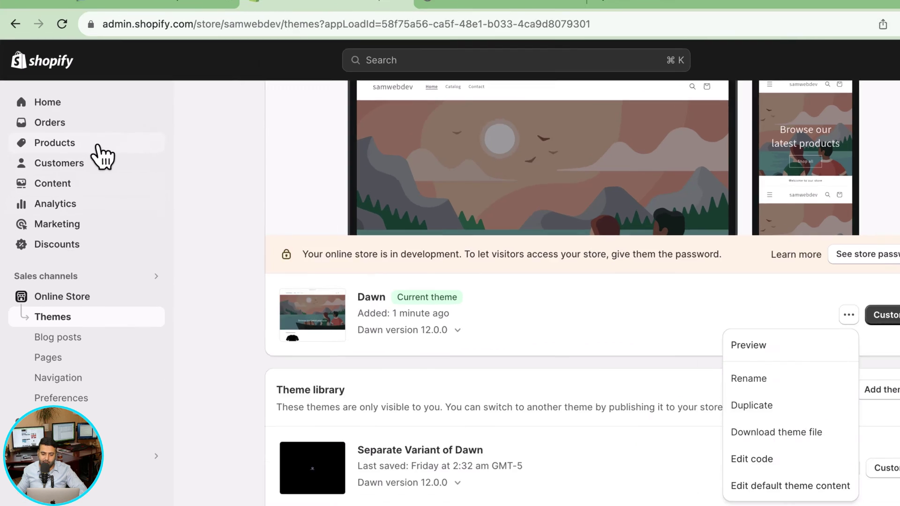
right_click(84, 143)
left_click(137, 156)
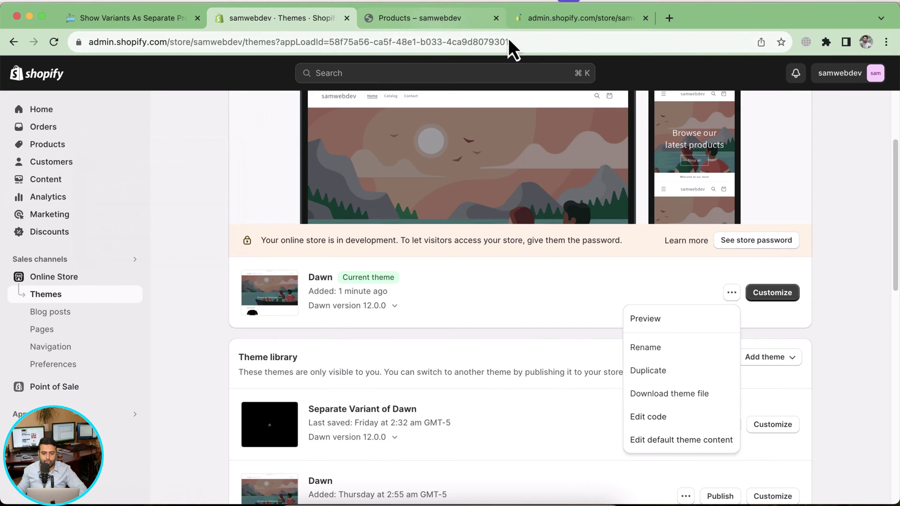
left_click(566, 21)
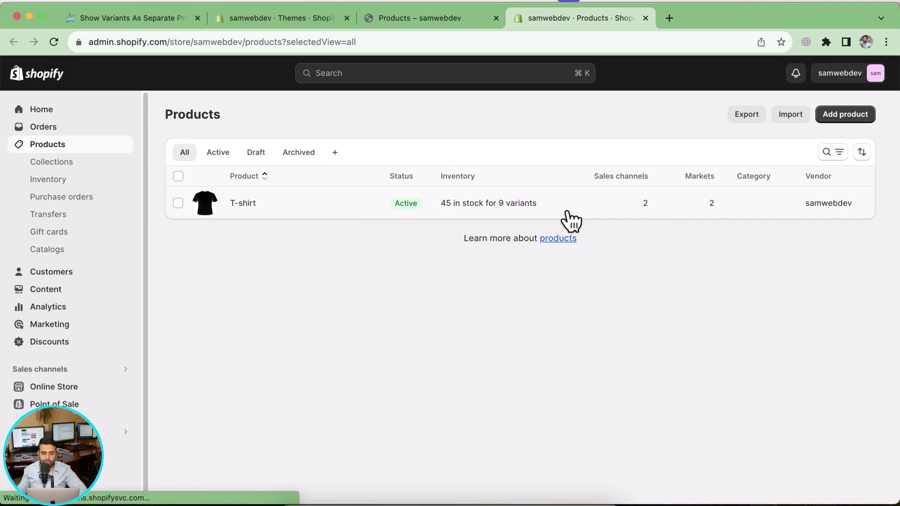
left_click(243, 206)
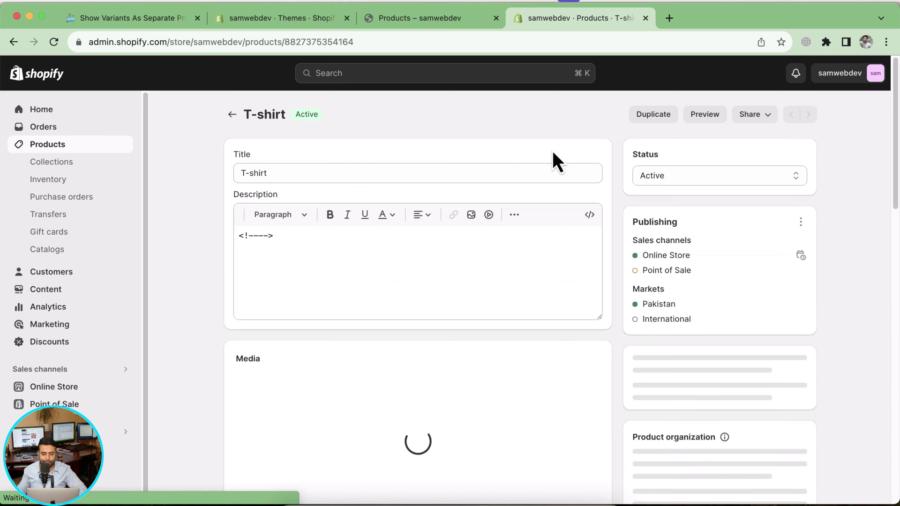
Review the T-shirt's nine colour and size variants and open the Black / Medium variant.
scroll(615, 140, "down", 6)
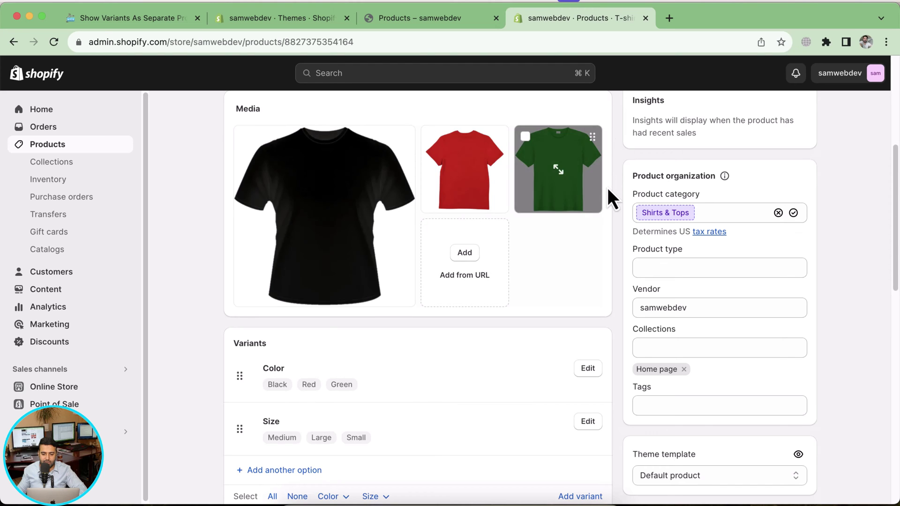
scroll(608, 190, "down", 3)
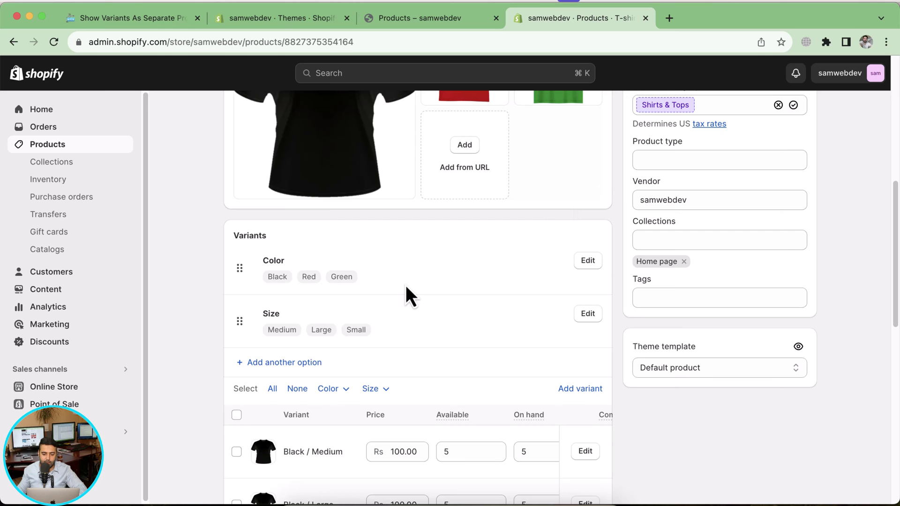
scroll(607, 182, "down", 2)
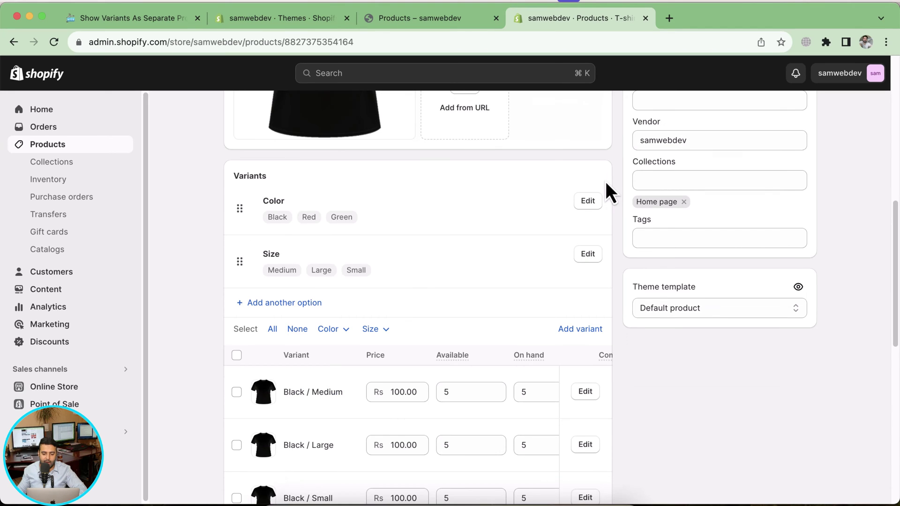
scroll(606, 183, "down", 5)
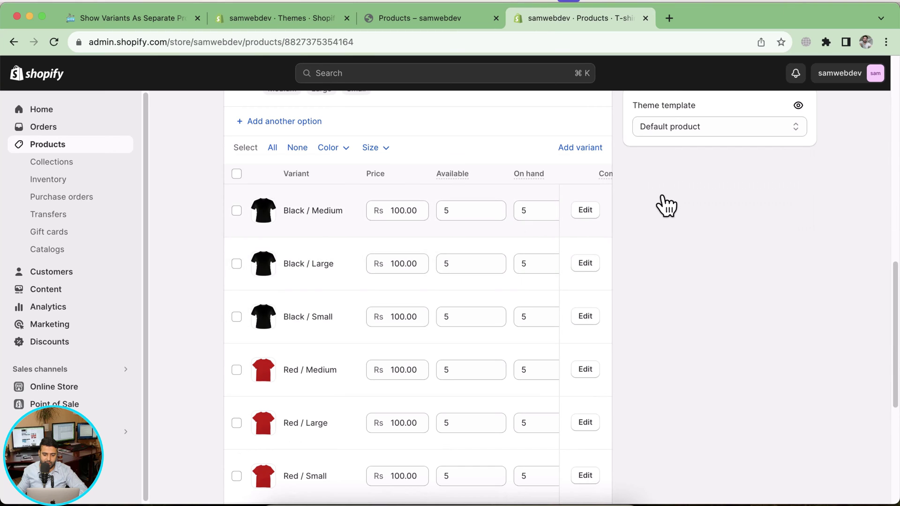
scroll(665, 198, "down", 1)
scroll(631, 185, "up", 2)
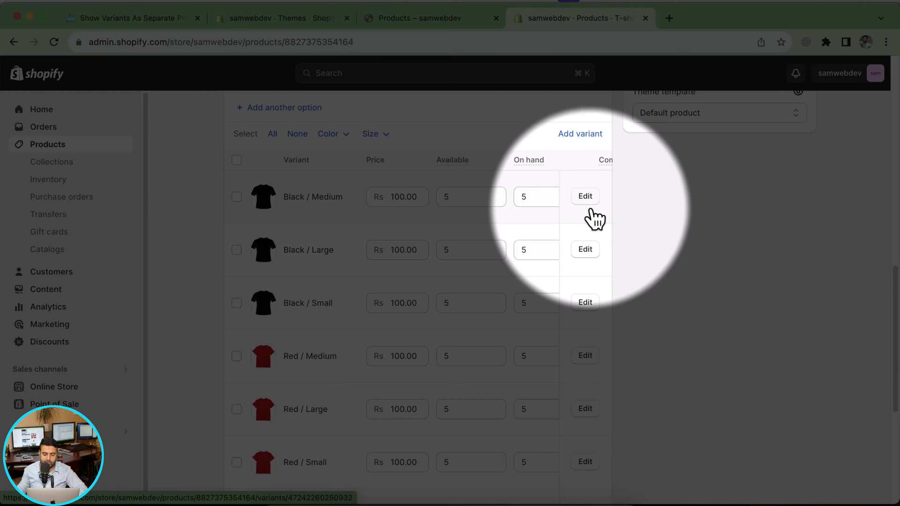
left_click(586, 196)
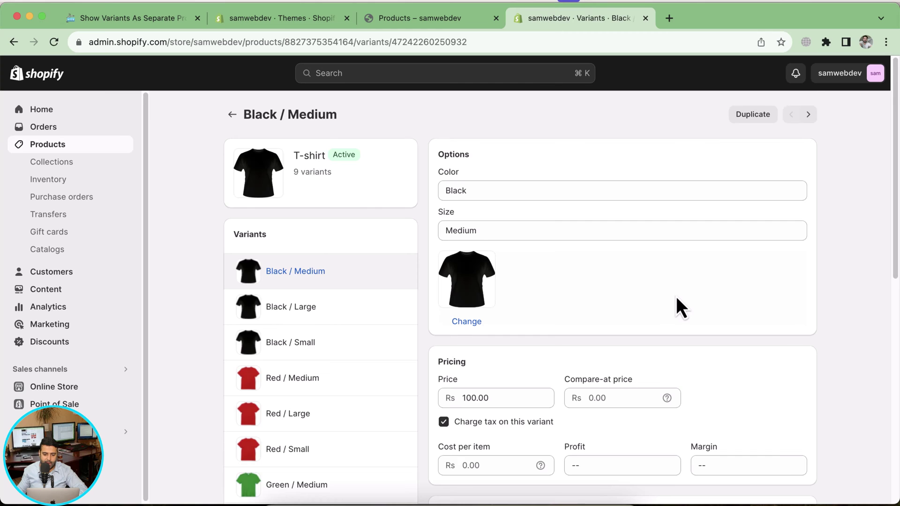
Check the Black / Medium variant's color, size and image, then go to Online Store Themes.
scroll(677, 304, "down", 1)
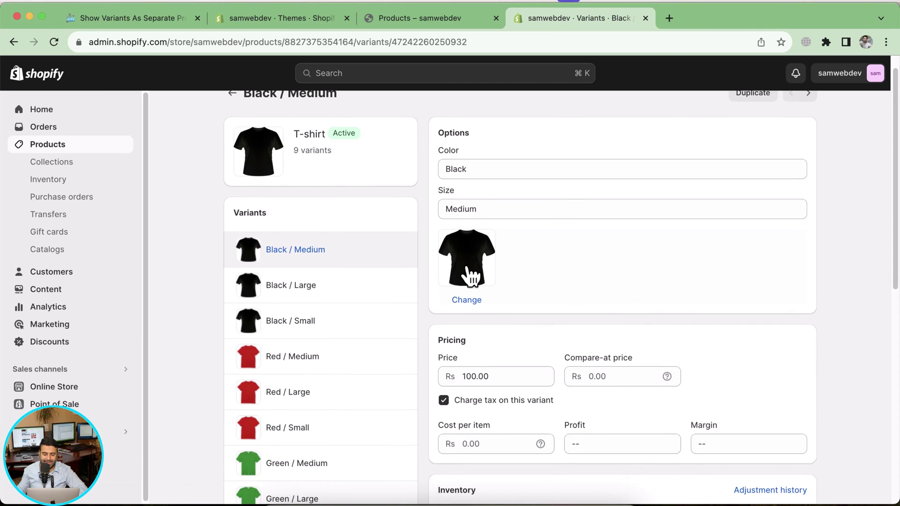
scroll(467, 277, "down", 3)
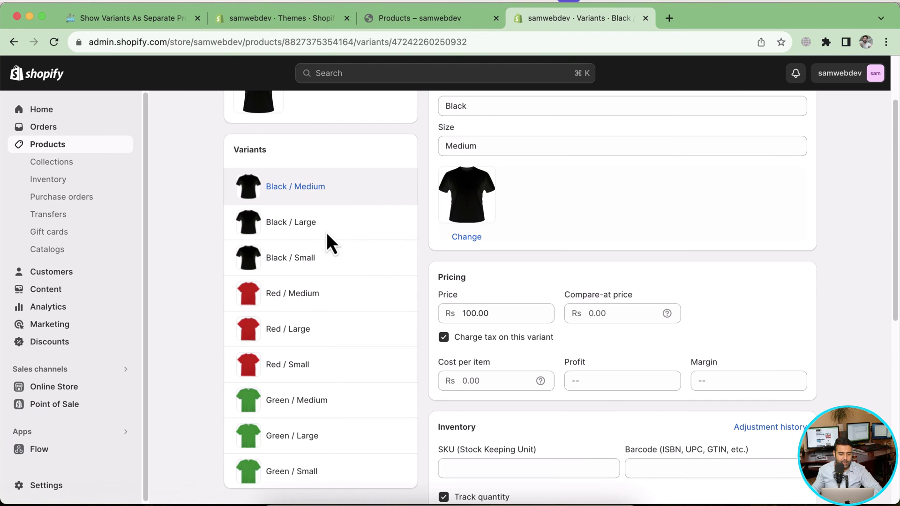
left_click(77, 389)
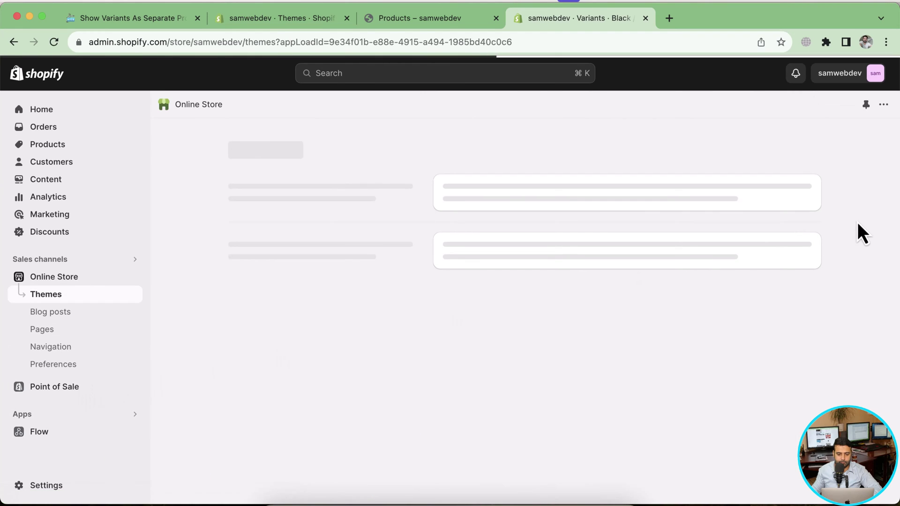
Open the Dawn theme's code editor and start a search of its files.
scroll(857, 222, "down", 3)
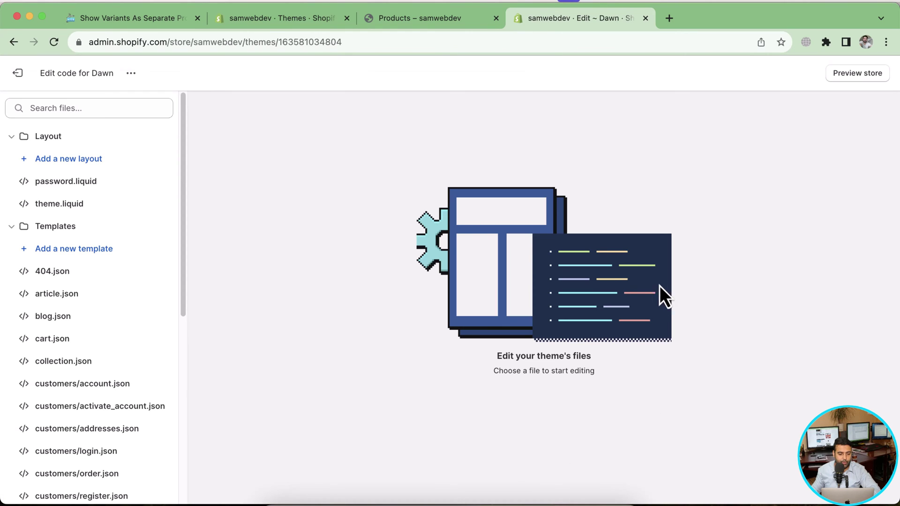
left_click(74, 108)
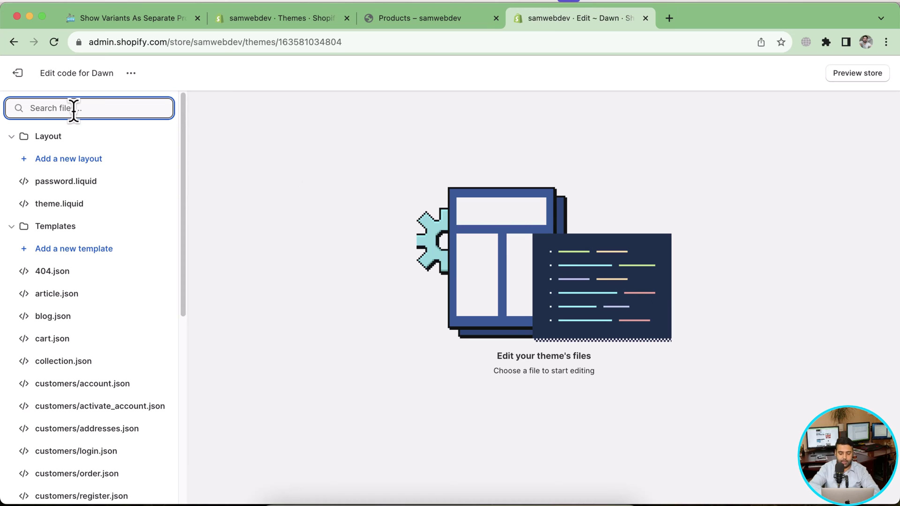
Add a new snippet named card-variant.liquid, copying the name from the tutorial.
type("snipp")
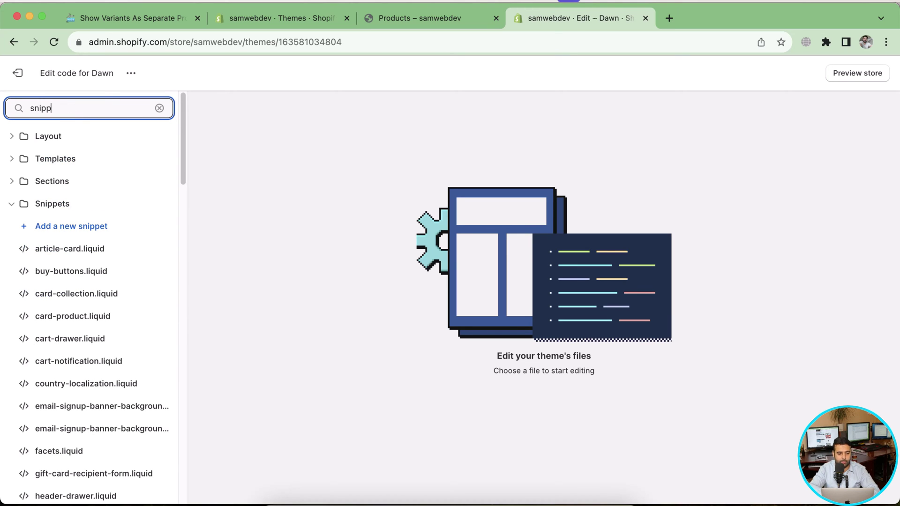
left_click(106, 234)
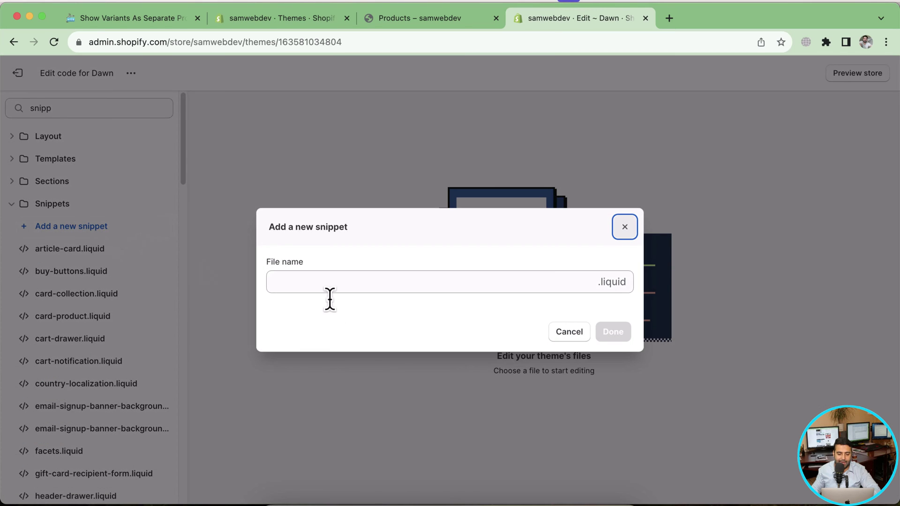
left_click(153, 18)
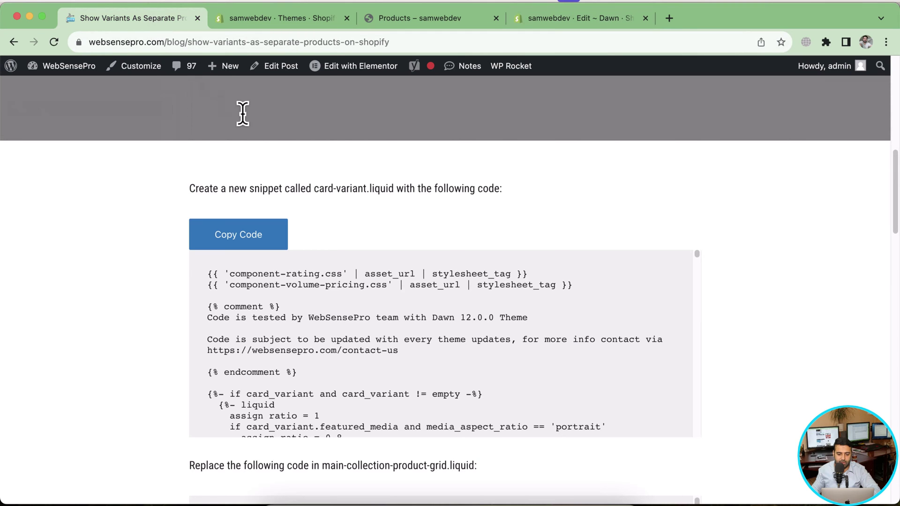
left_click_drag(318, 190, 369, 199)
key("super+c")
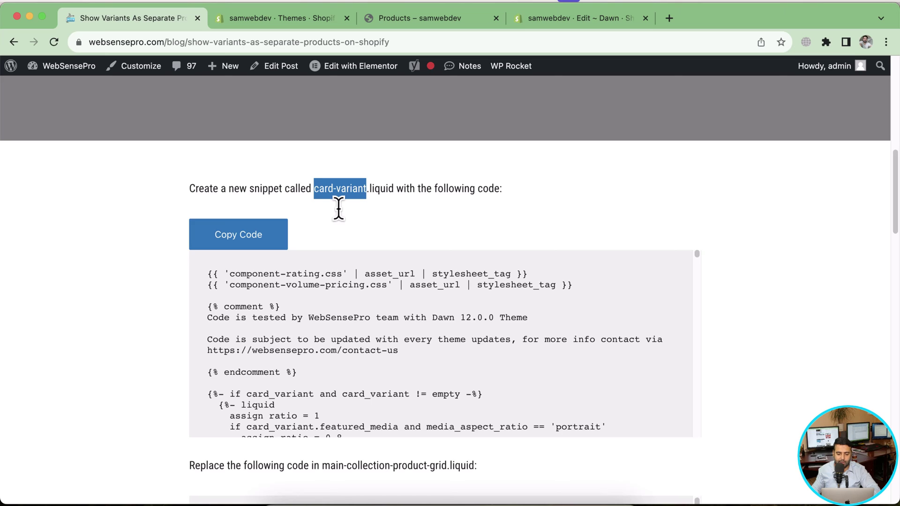
left_click(594, 21)
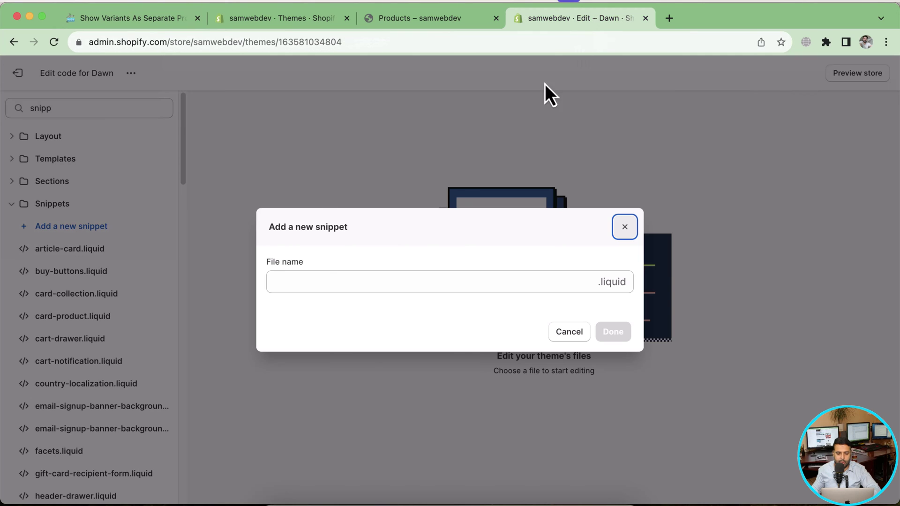
left_click(359, 281)
key("super+v")
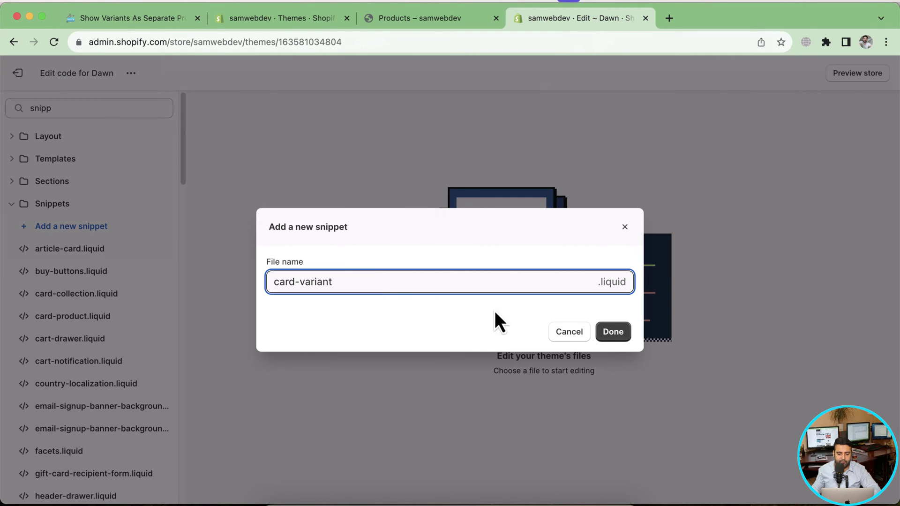
left_click(614, 333)
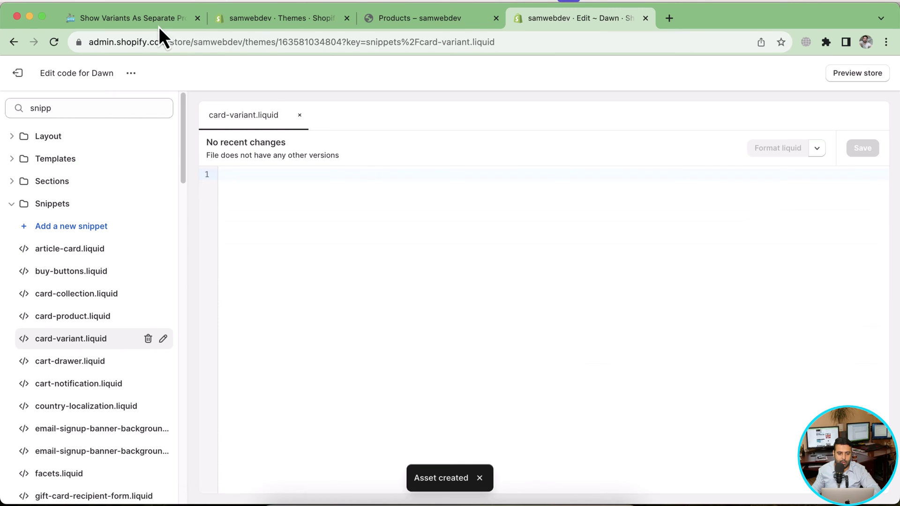
Copy the tutorial's 360-line snippet code into card-variant.liquid and save it.
left_click(159, 27)
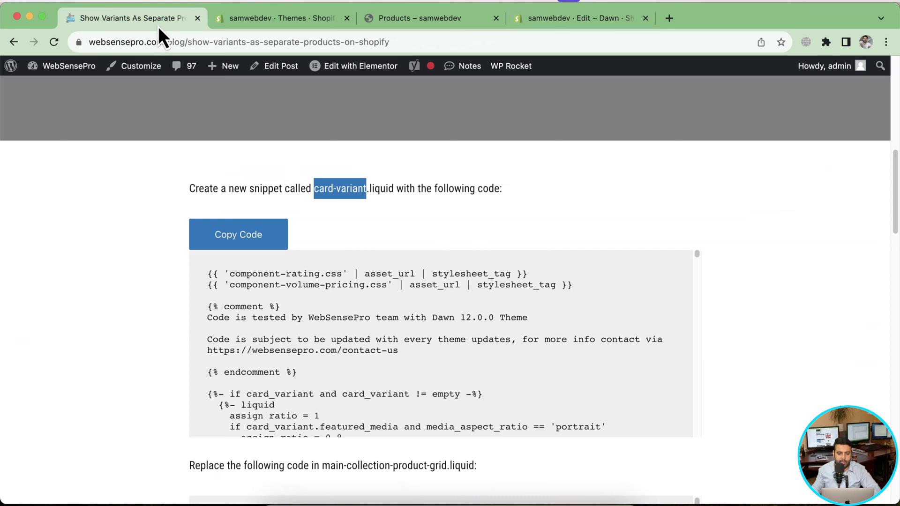
left_click(127, 255)
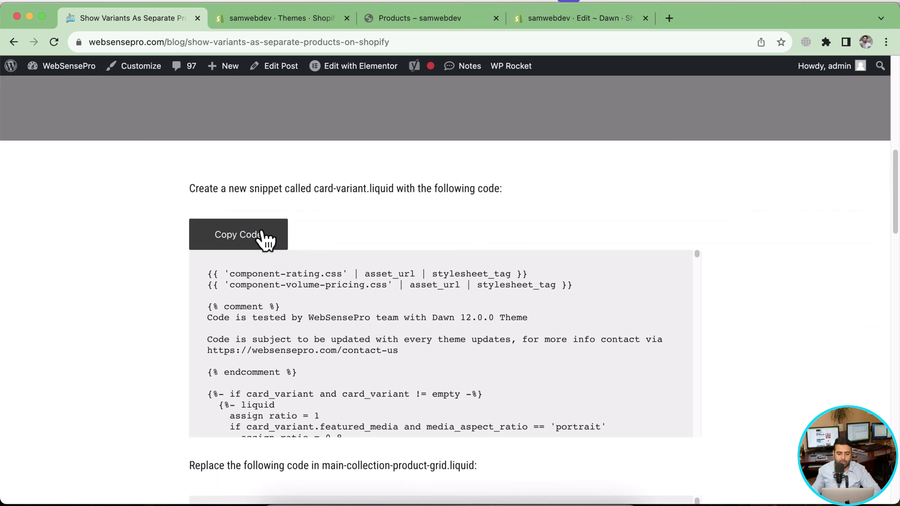
left_click(263, 238)
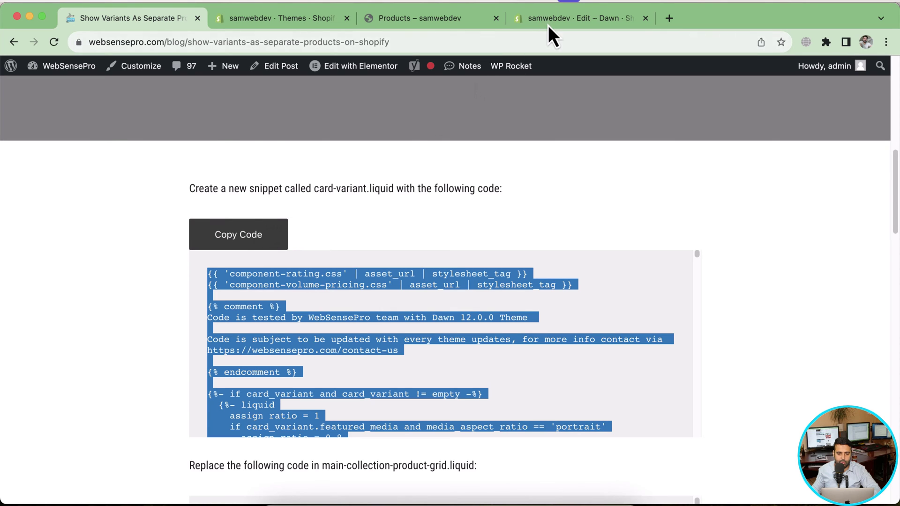
left_click(558, 18)
right_click(330, 247)
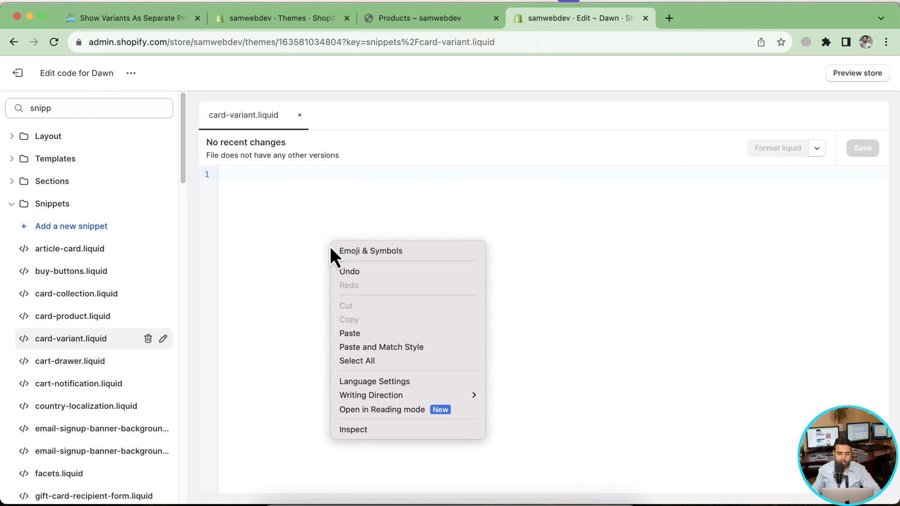
left_click(373, 333)
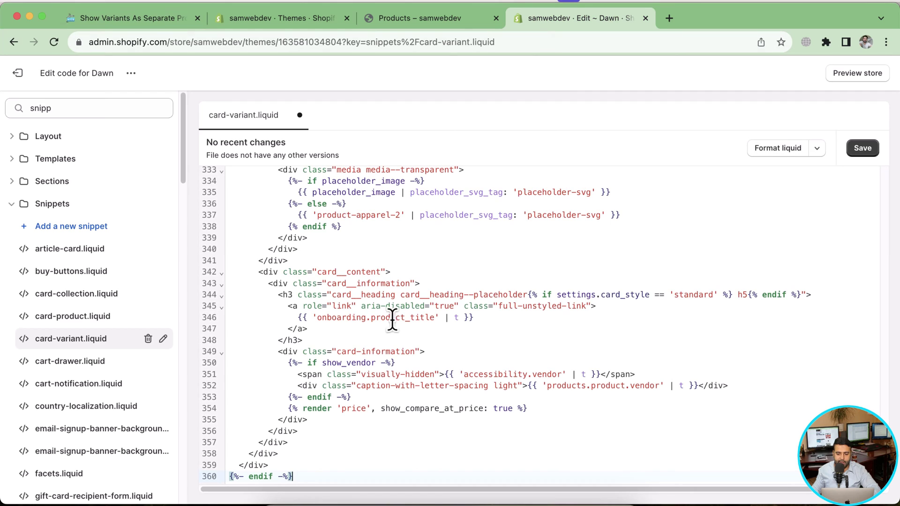
left_click(852, 153)
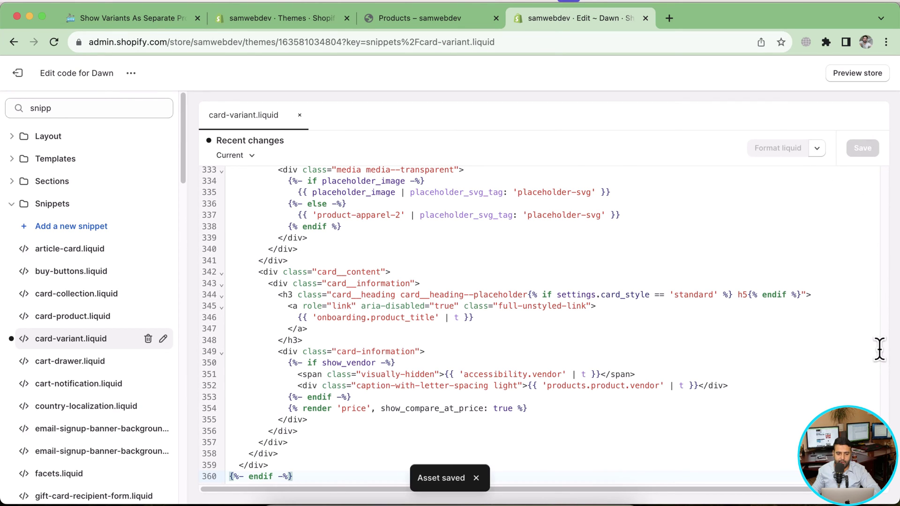
left_click(145, 24)
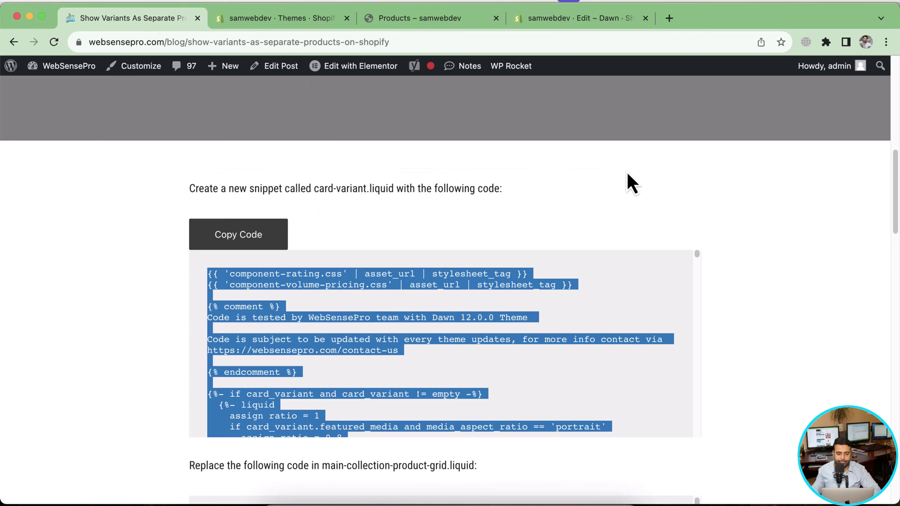
Select the file name main-collection-product-grid in the tutorial post.
scroll(737, 205, "down", 6)
scroll(737, 206, "up", 1)
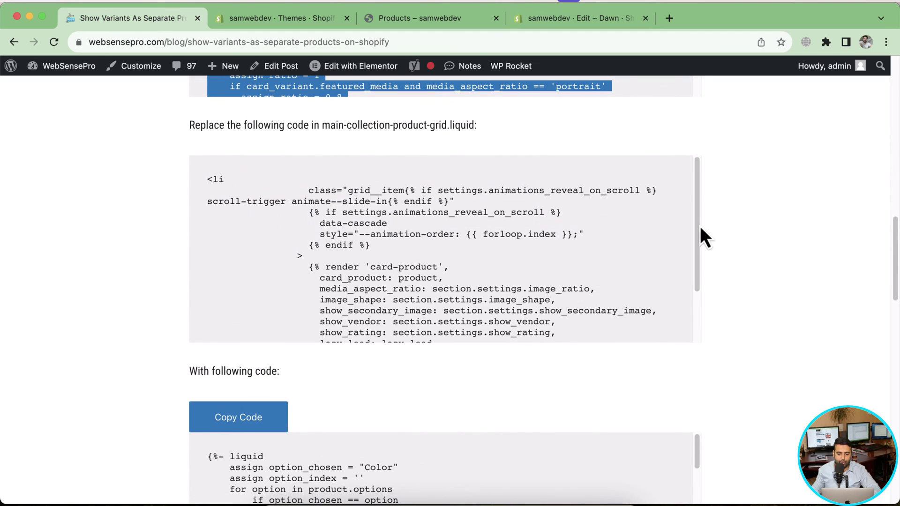
left_click_drag(700, 228, 707, 206)
left_click_drag(323, 126, 446, 128)
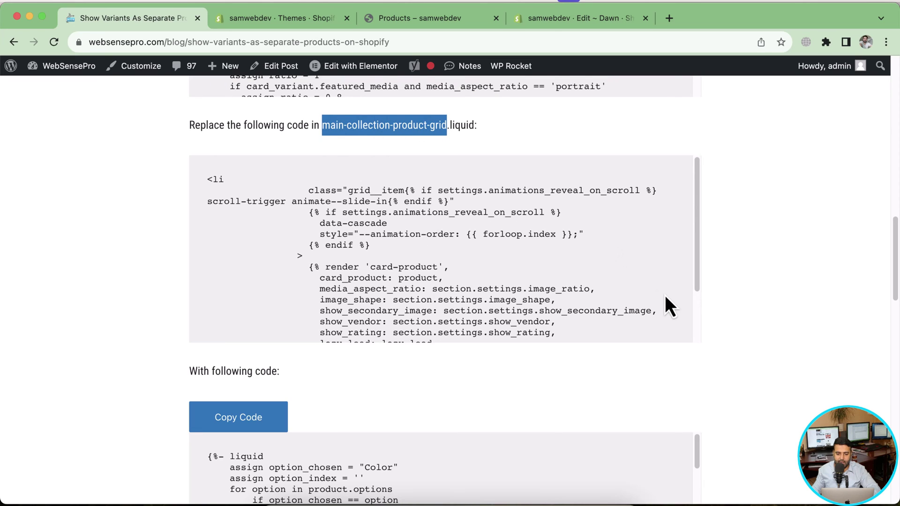
Filter the Dawn theme files by searching 'main-coll'.
left_click(581, 22)
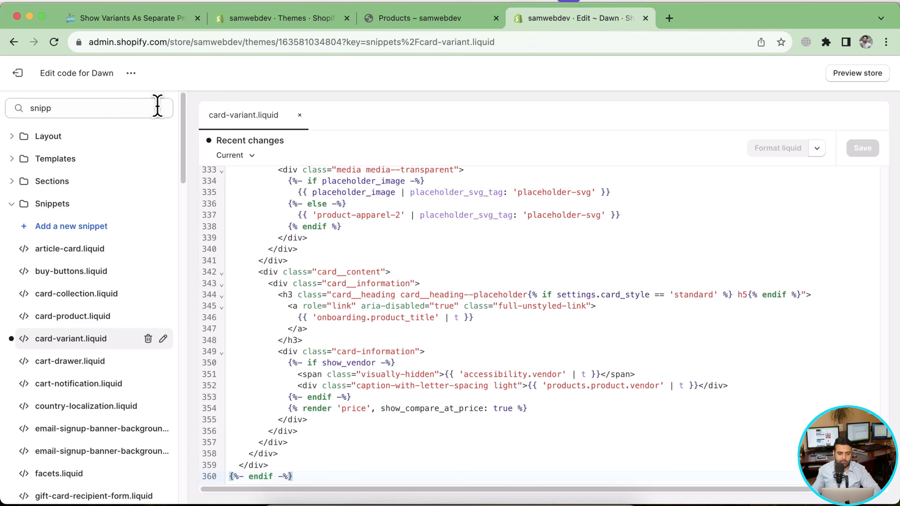
left_click(111, 115)
key("super+a")
type("main-coll")
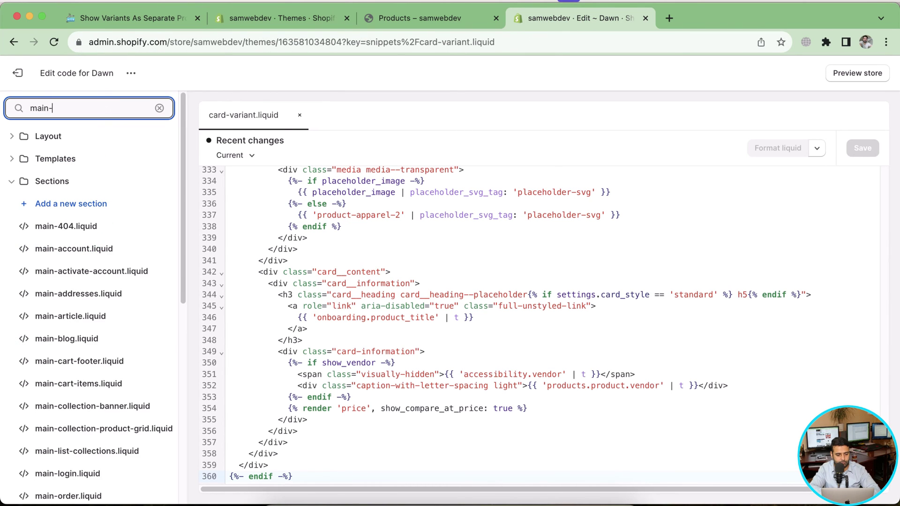
Open main-collection-product-grid.liquid and select the tutorial's code block to be replaced.
left_click(112, 250)
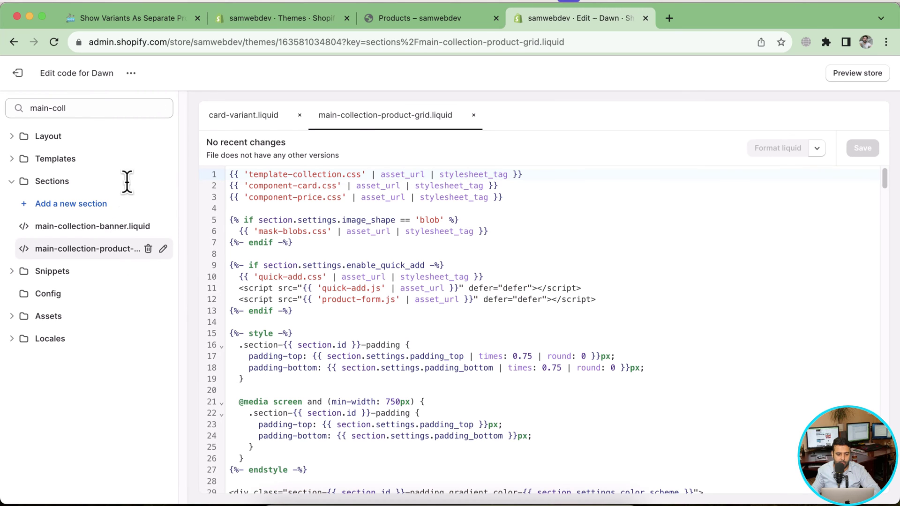
left_click(169, 19)
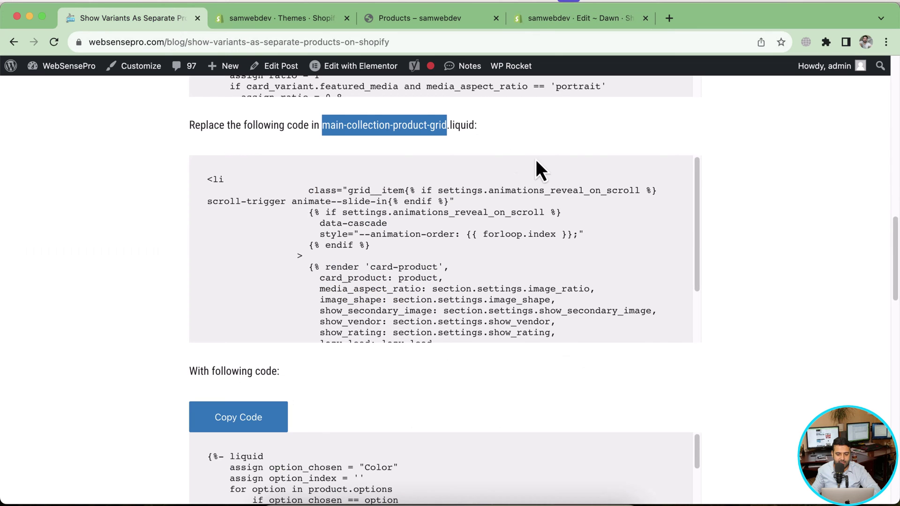
left_click_drag(696, 221, 690, 193)
left_click_drag(201, 176, 413, 325)
Select card-product in the tutorial's render line, then return to the grid file.
scroll(414, 325, "down", 3)
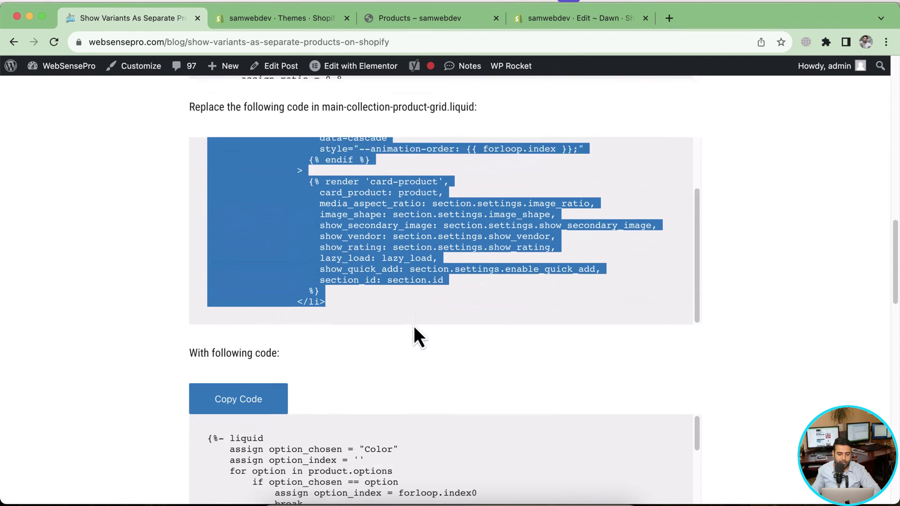
scroll(414, 325, "up", 3)
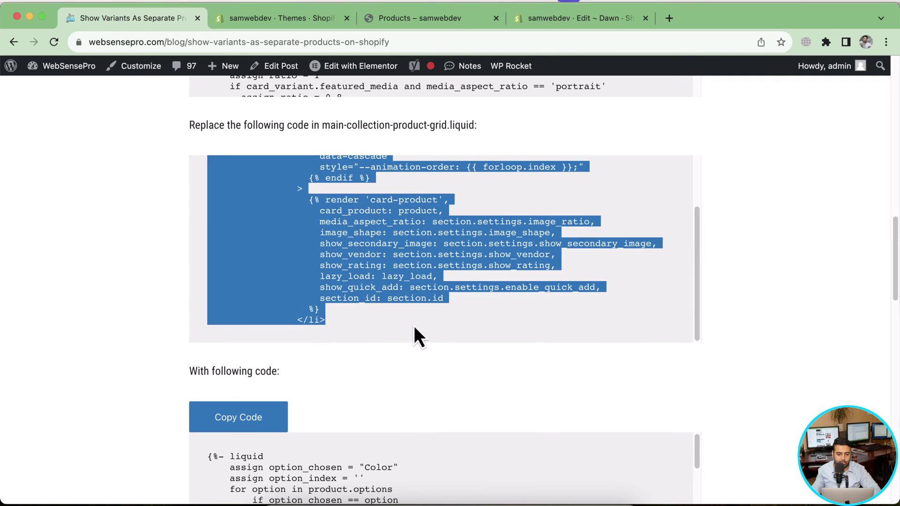
scroll(554, 234, "up", 3)
left_click(553, 235)
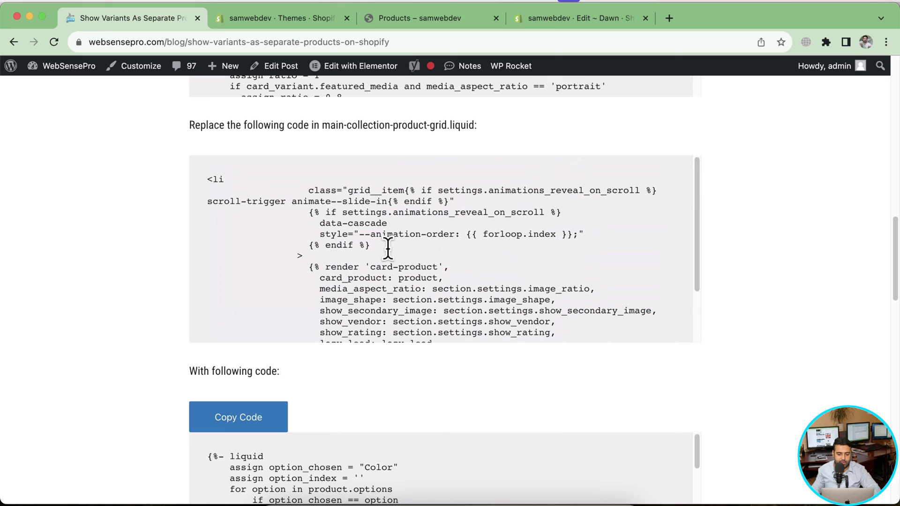
left_click_drag(438, 266, 368, 261)
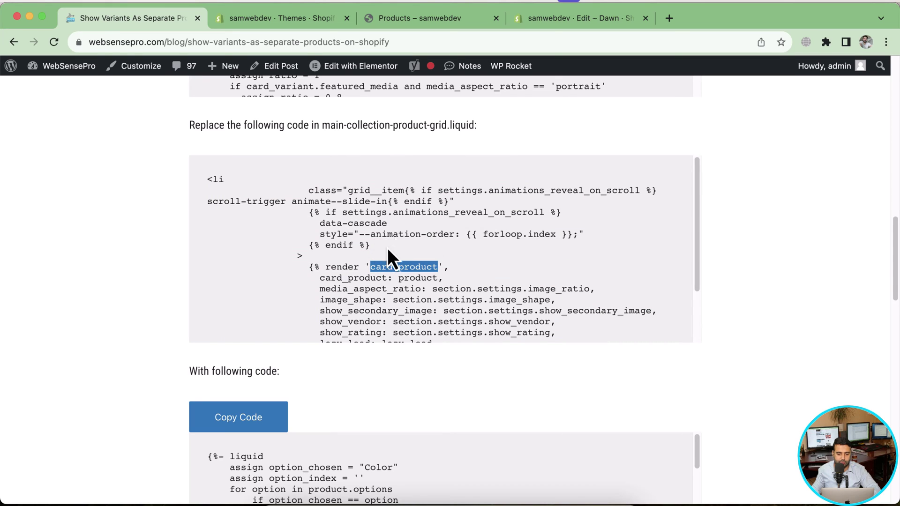
left_click(580, 18)
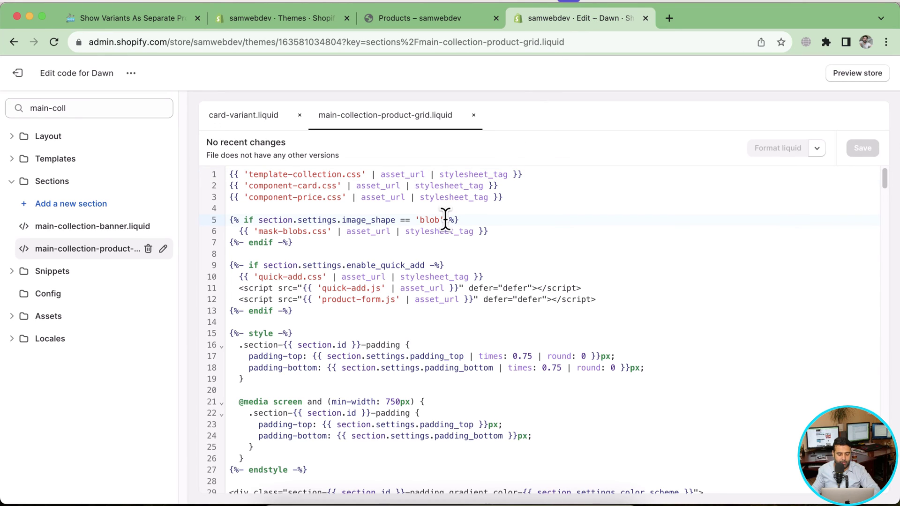
Find the render 'card-product' line in the grid file, at line 157.
key("super+f")
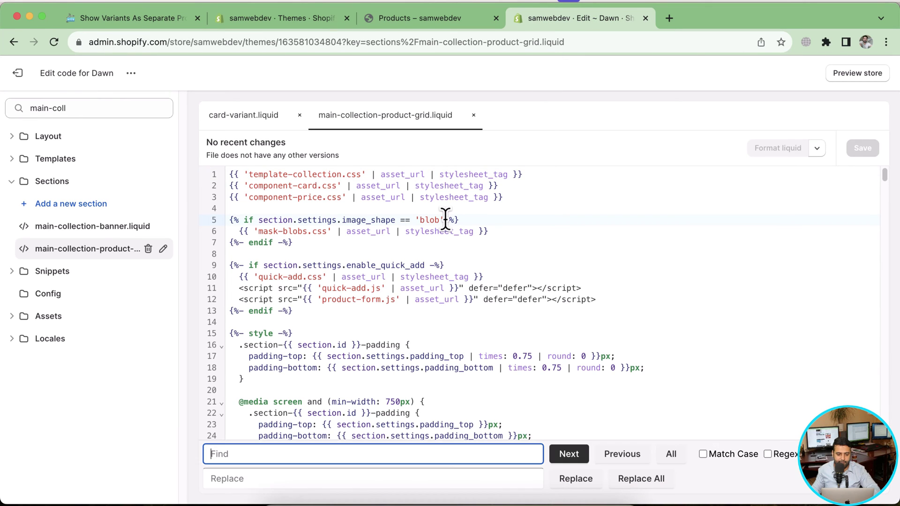
type("p")
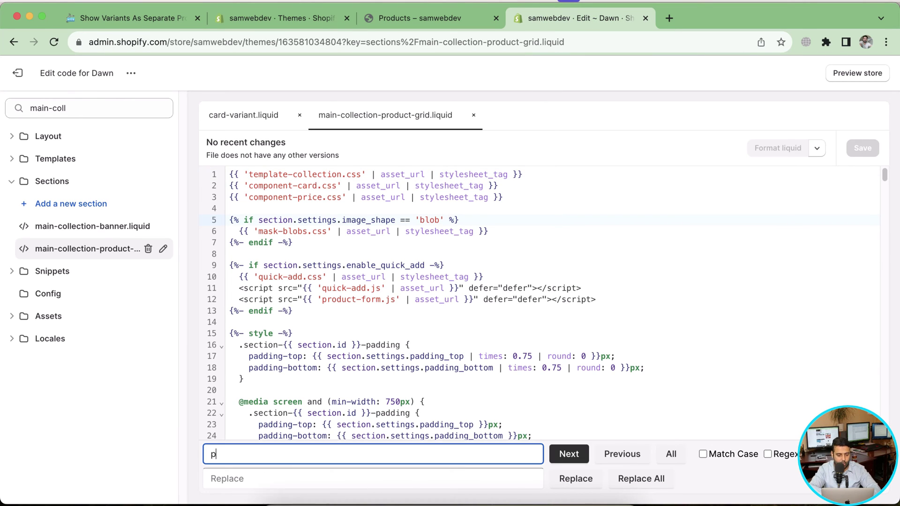
key("BackSpace")
key("BackSpace")
key("BackSpace")
key("BackSpace")
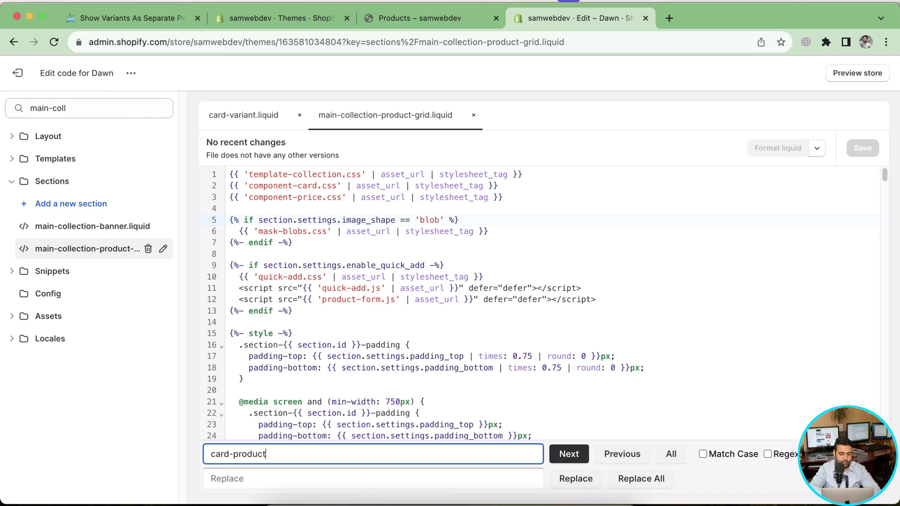
key("Return")
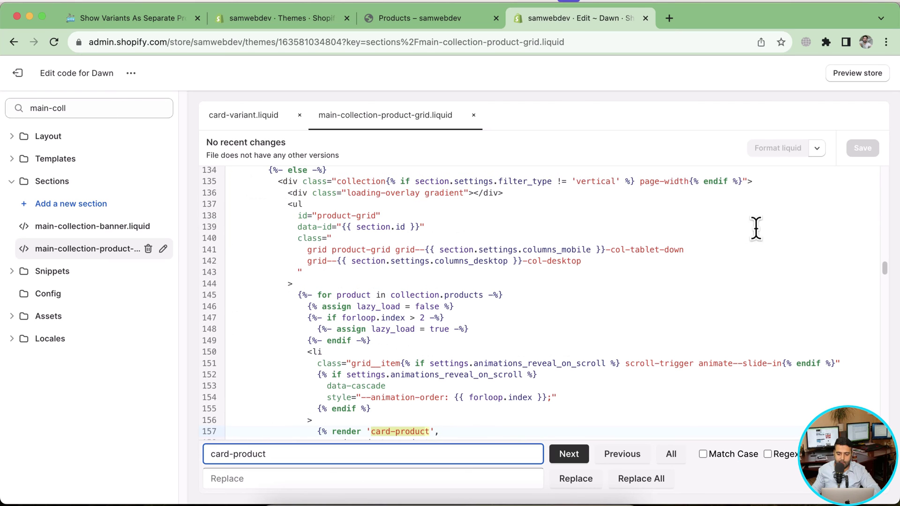
Select the <li> list item block on lines 150–168.
scroll(797, 242, "down", 1)
left_click_drag(886, 275, 887, 282)
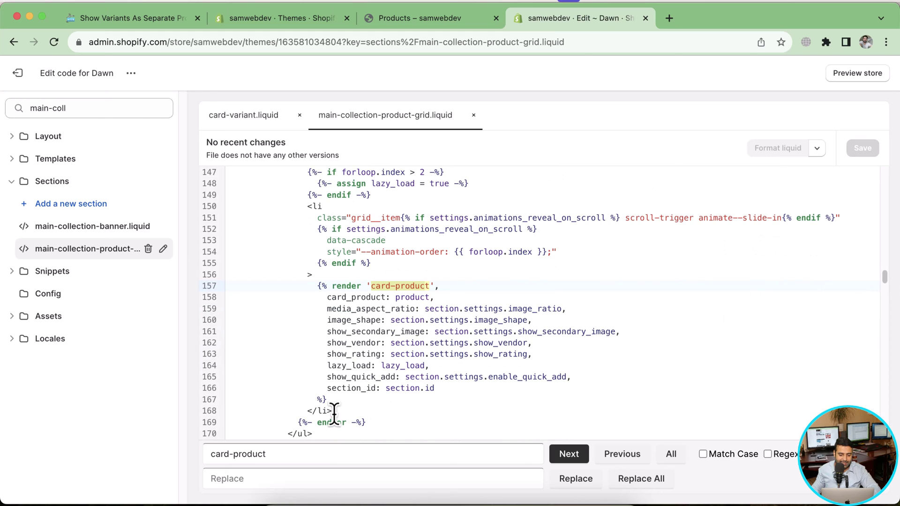
left_click_drag(332, 411, 303, 205)
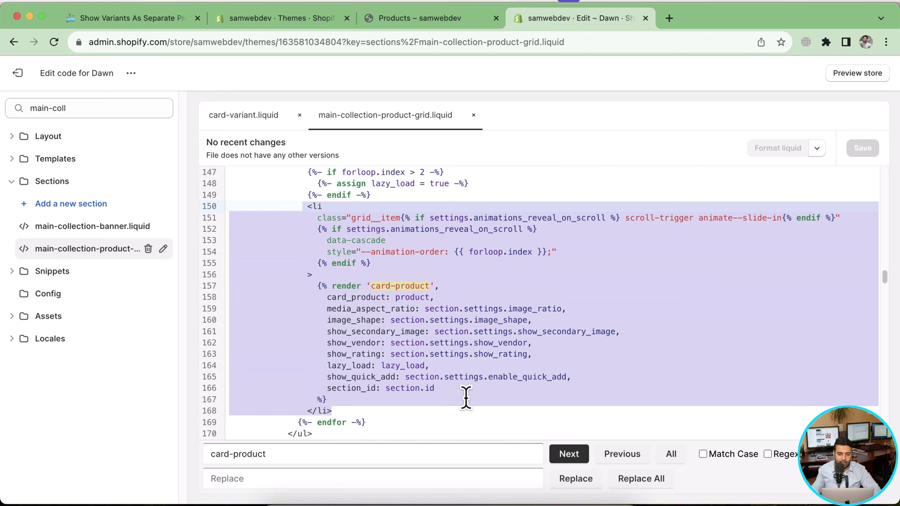
left_click(118, 26)
Copy the blog's card-variant replacement code.
scroll(164, 101, "down", 5)
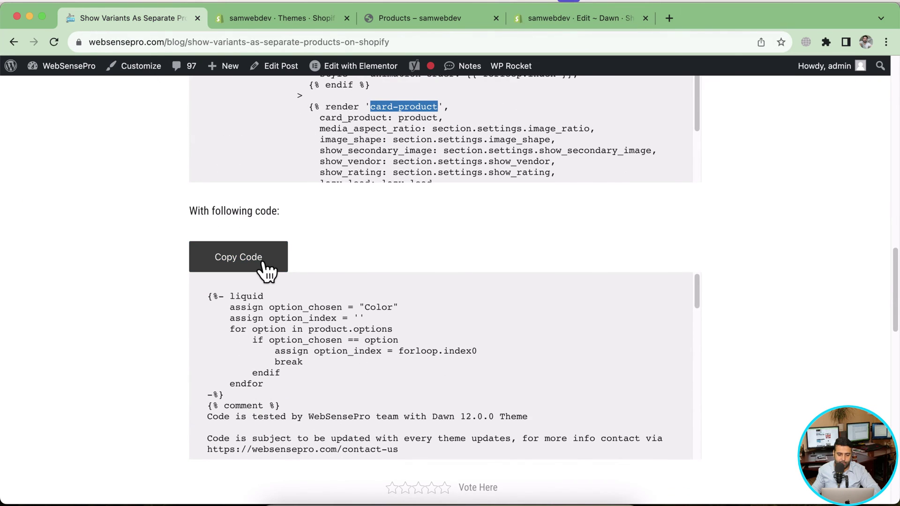
left_click(264, 263)
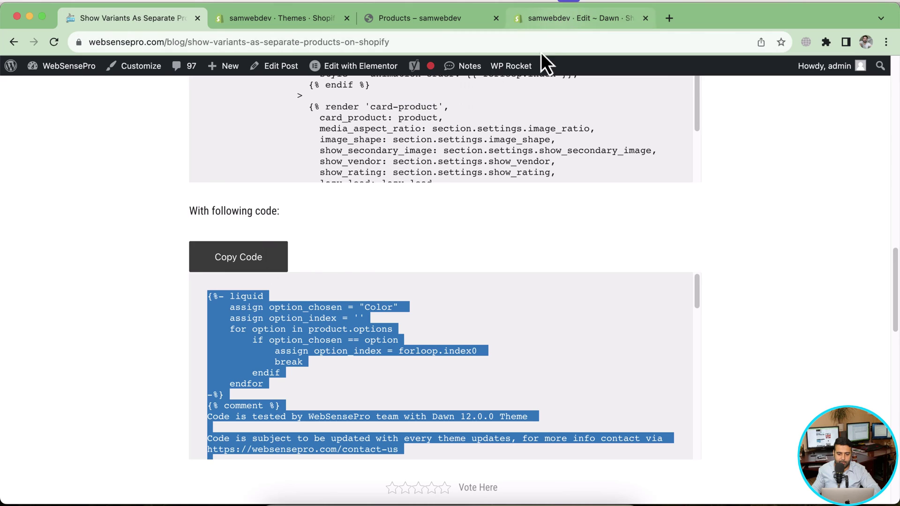
left_click(551, 18)
Paste it over the selected list item, save the grid file, and preview the store.
right_click(404, 265)
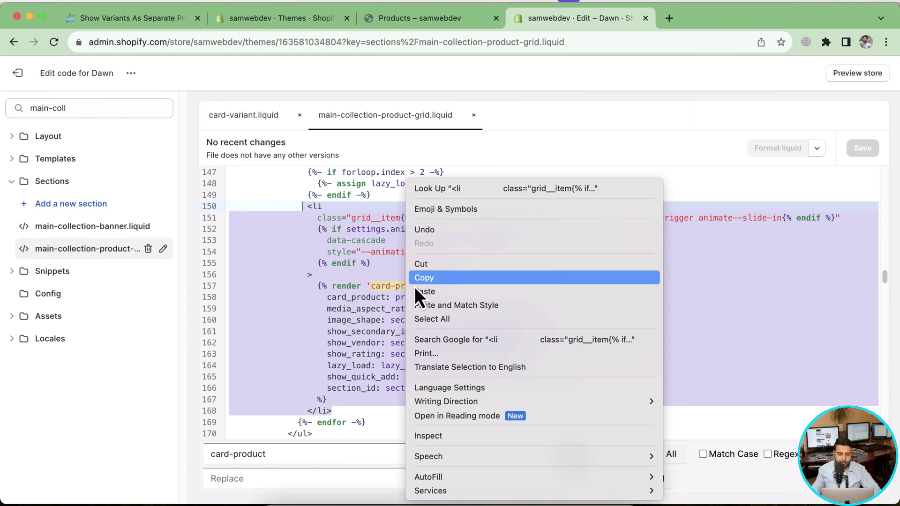
left_click(416, 287)
key("super+v")
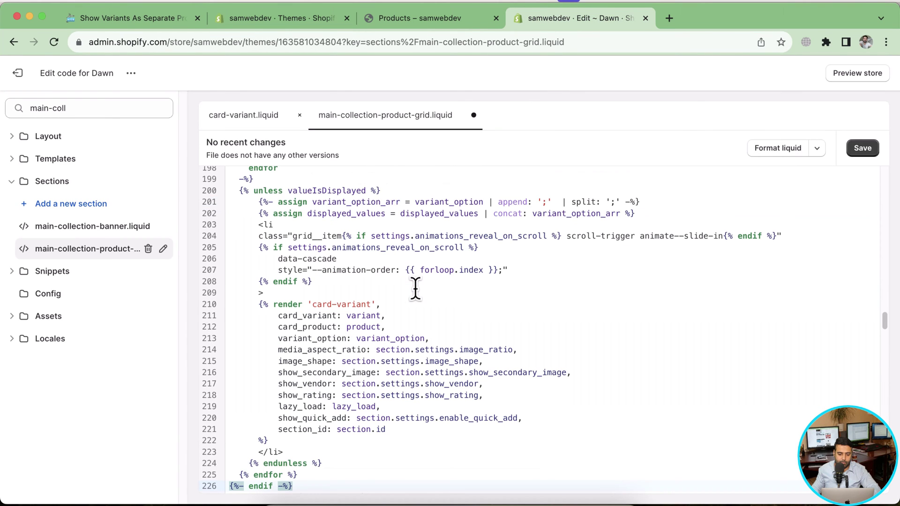
left_click(861, 150)
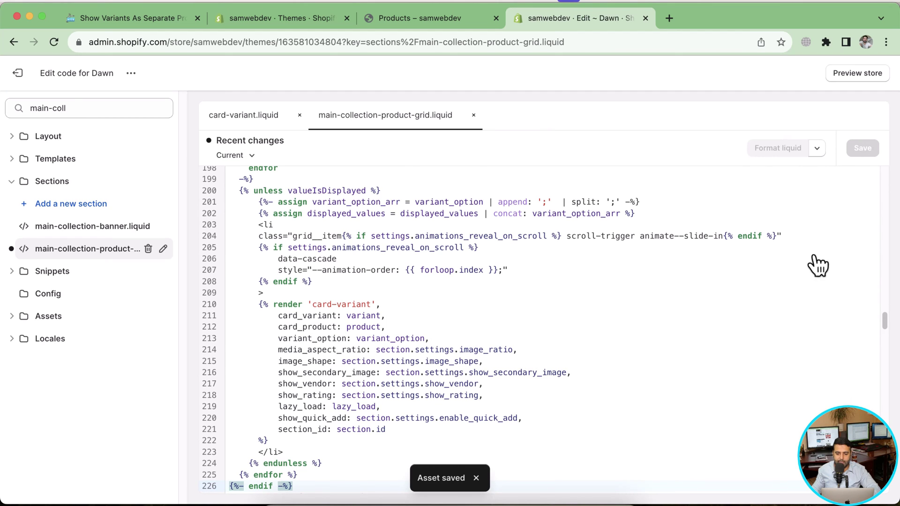
left_click(854, 75)
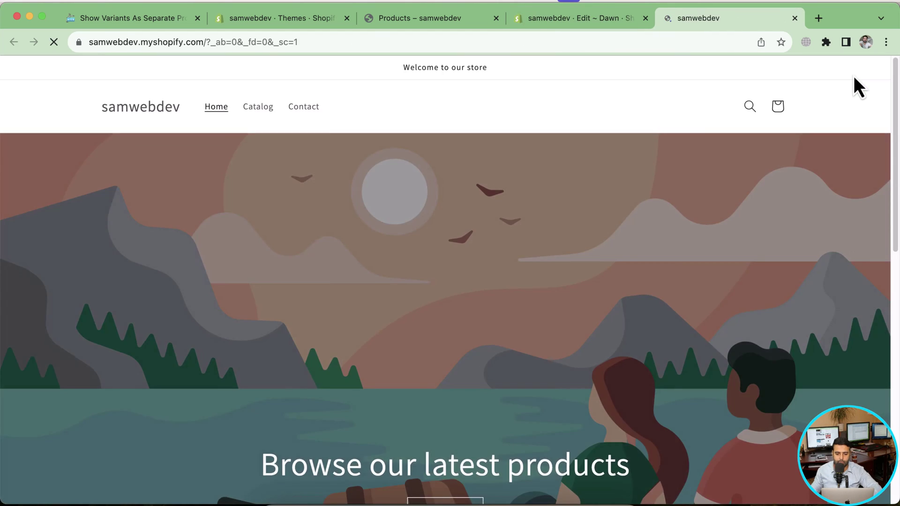
View the Catalog page showing T-shirt Black, Red and Green as separate cards.
left_click(256, 113)
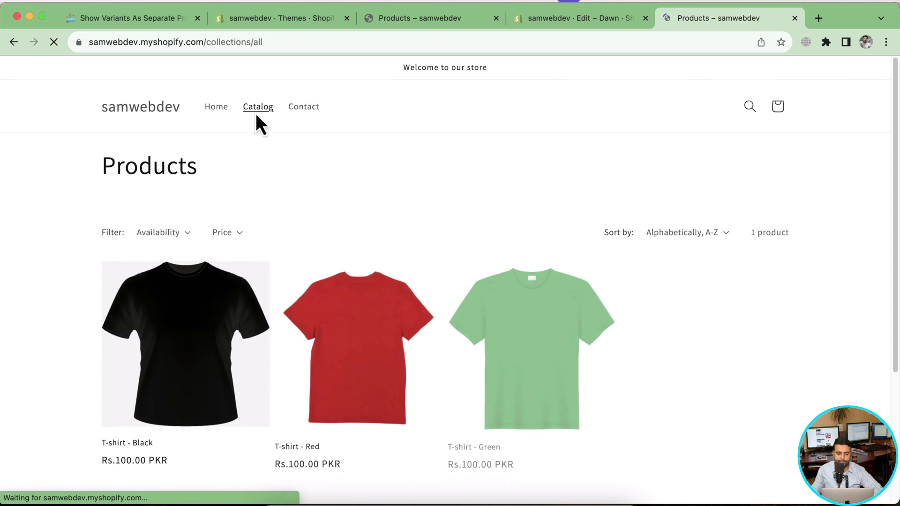
scroll(890, 115, "down", 3)
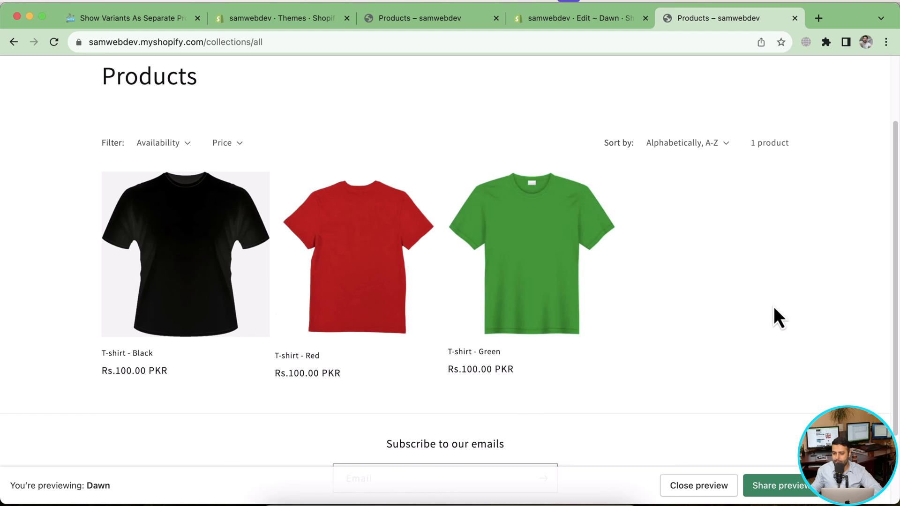
left_click(602, 24)
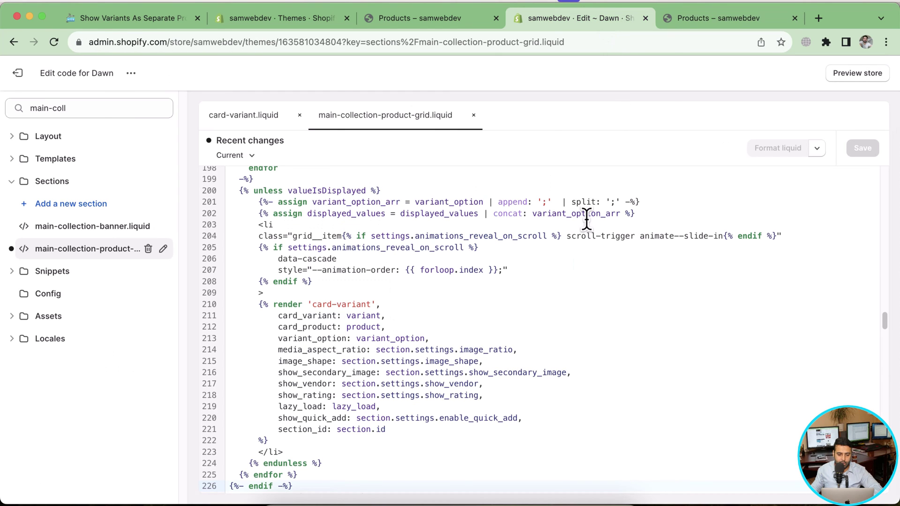
Change option_chosen on line 151 from "Color" to "Size" and save the file.
scroll(509, 293, "up", 5)
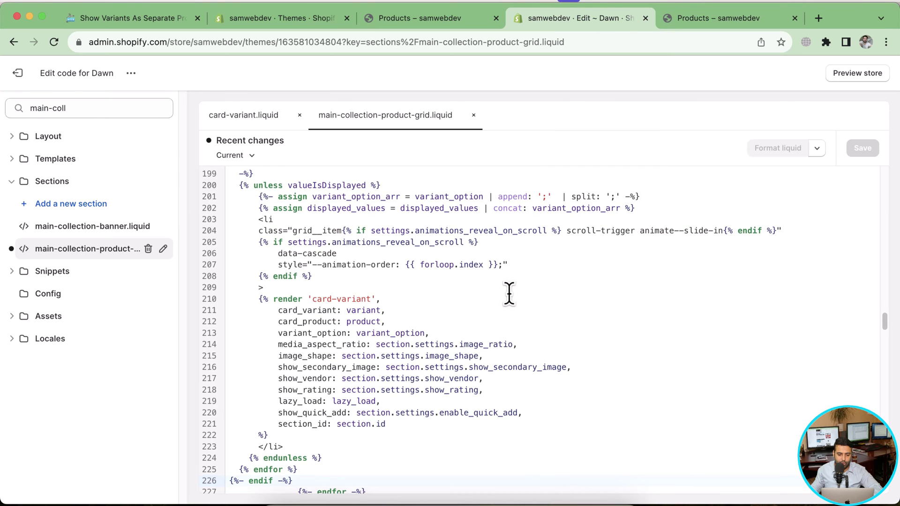
scroll(509, 293, "up", 10)
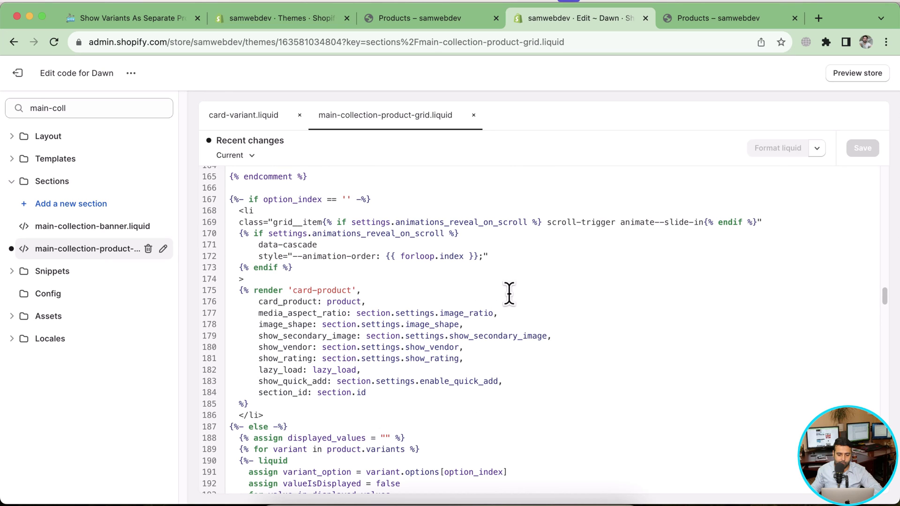
scroll(509, 293, "up", 3)
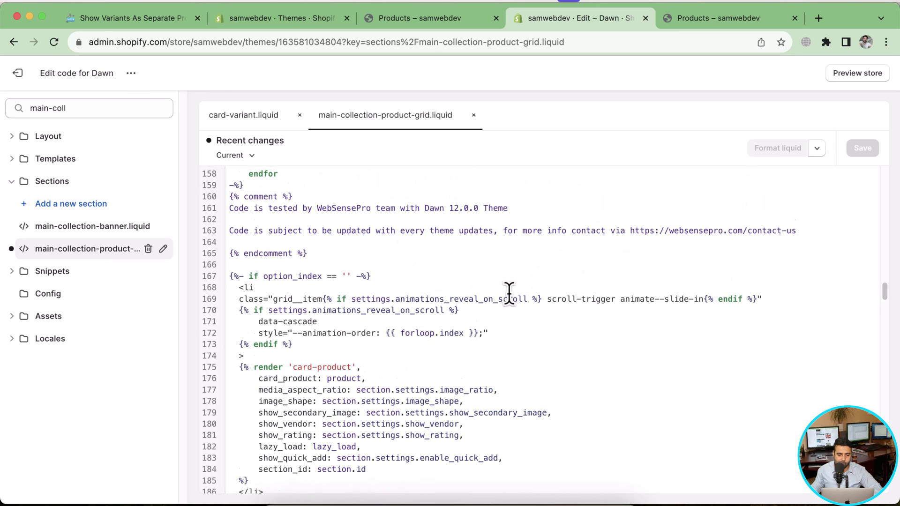
scroll(509, 293, "up", 10)
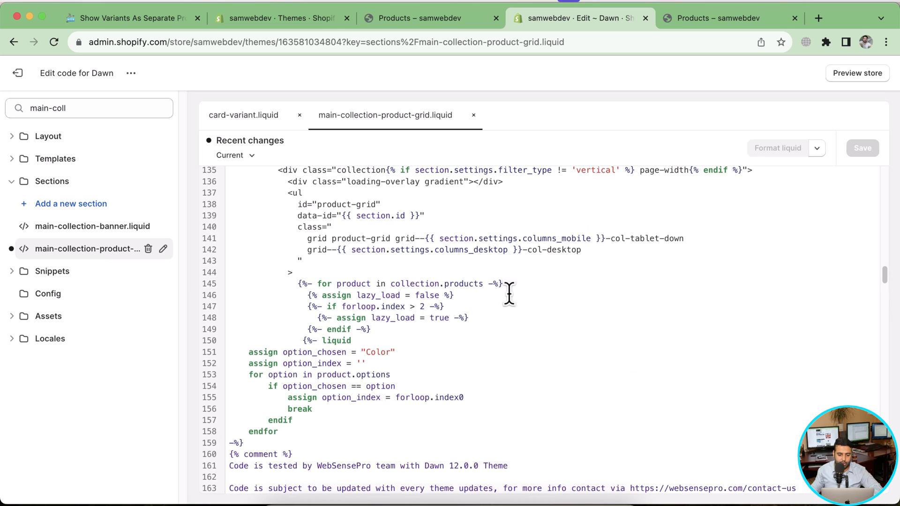
left_click(257, 352)
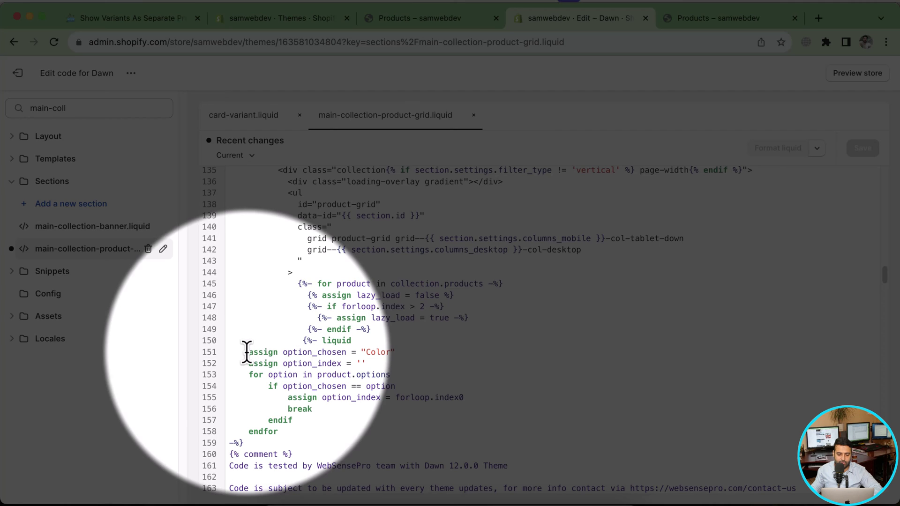
left_click_drag(284, 352, 396, 353)
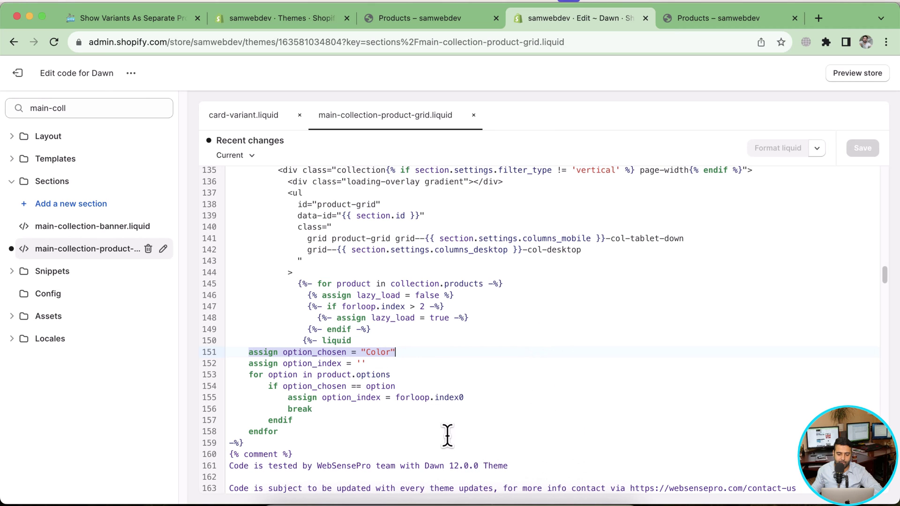
left_click_drag(391, 352, 368, 353)
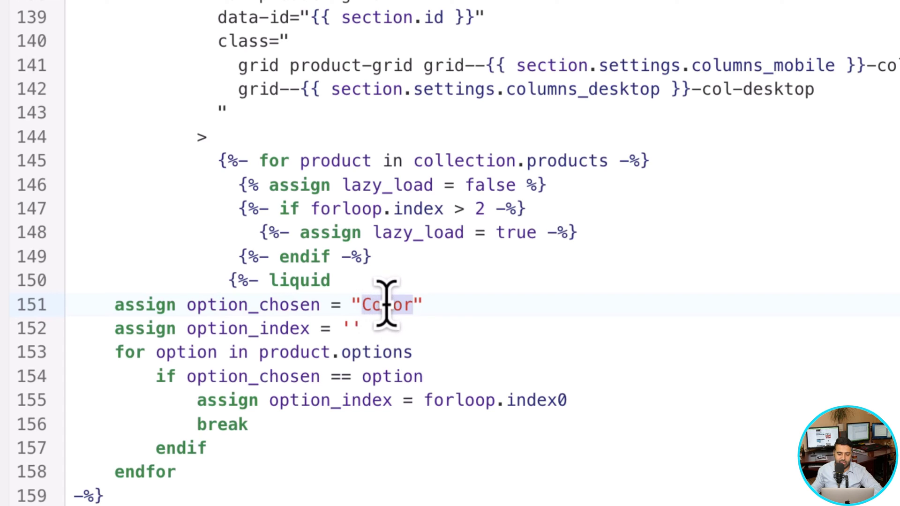
type("Size")
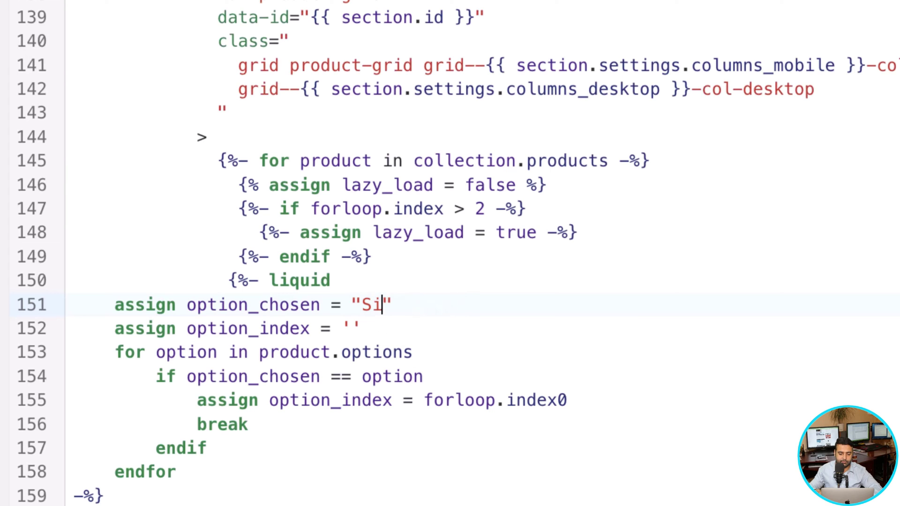
left_click(856, 144)
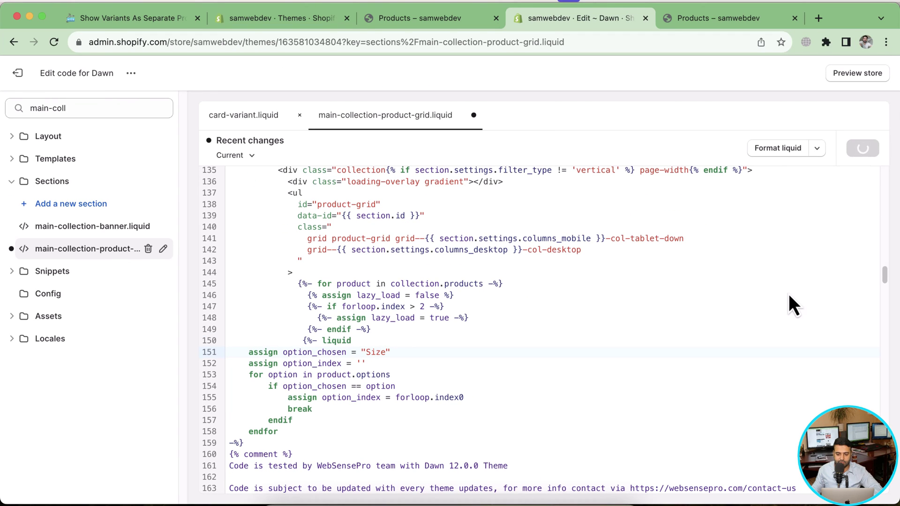
left_click(718, 20)
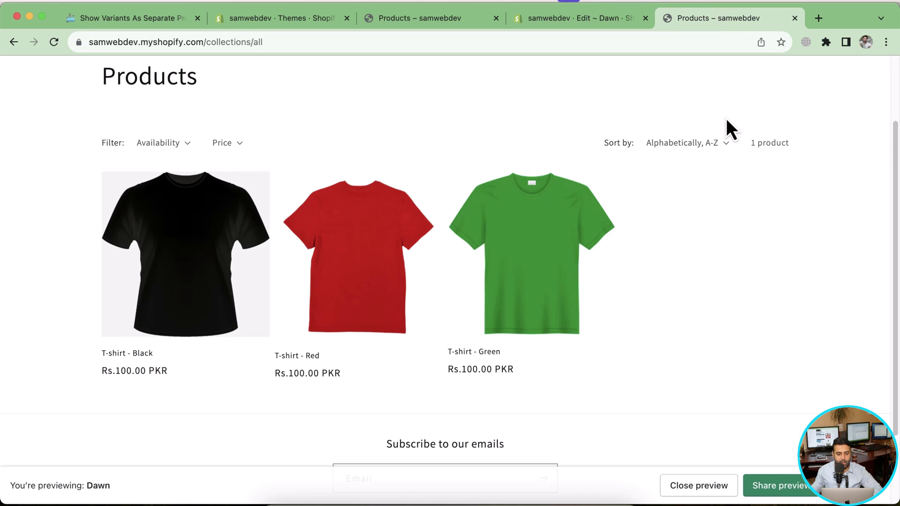
Reload the catalog preview to apply the Size option change.
key("super+r")
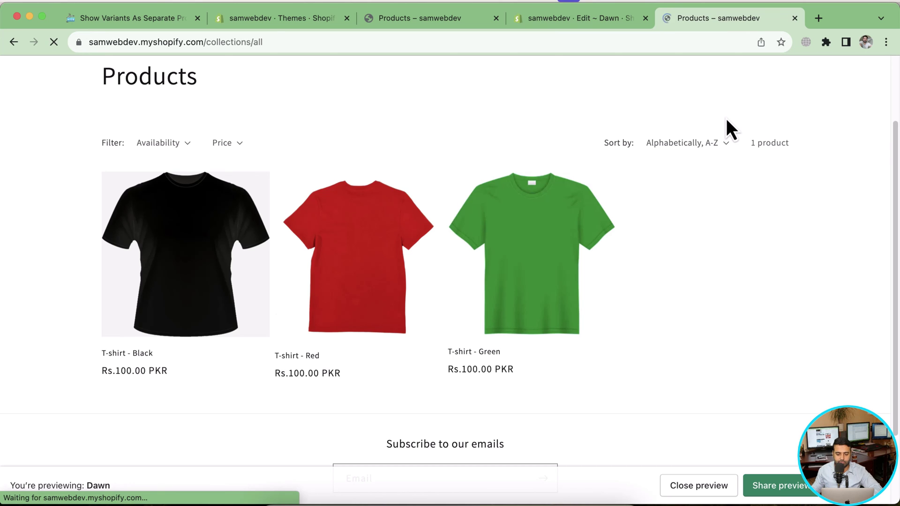